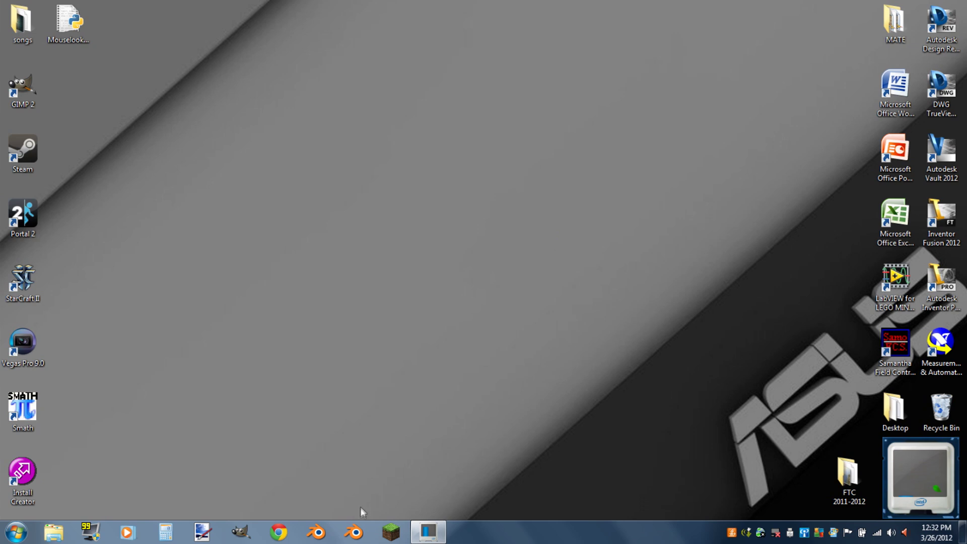
# - Launch Blender 2.62 from the taskbar icon
pyautogui.click(355, 533)
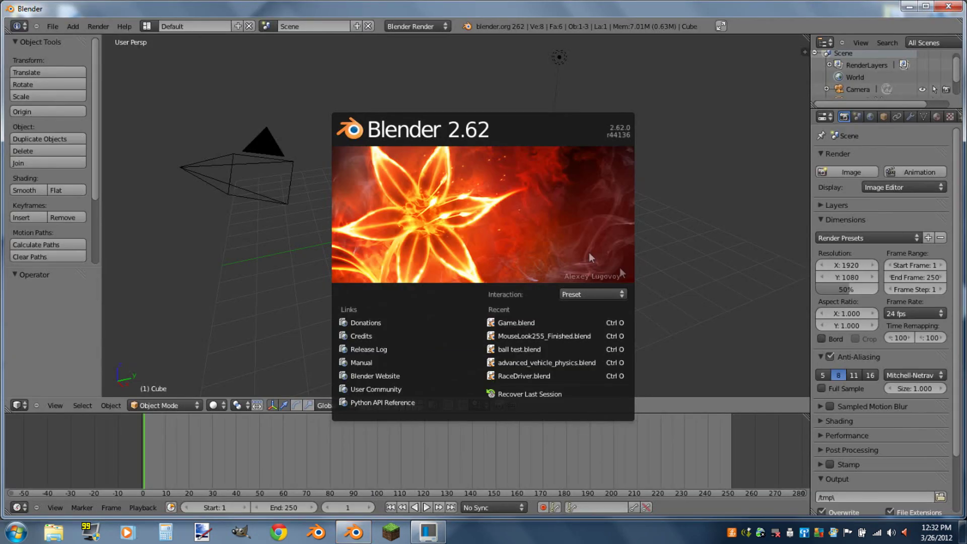
# - Dismiss the splash screen, set the render engine to Blender Game, and enlarge the lower area
pyautogui.click(252, 96)
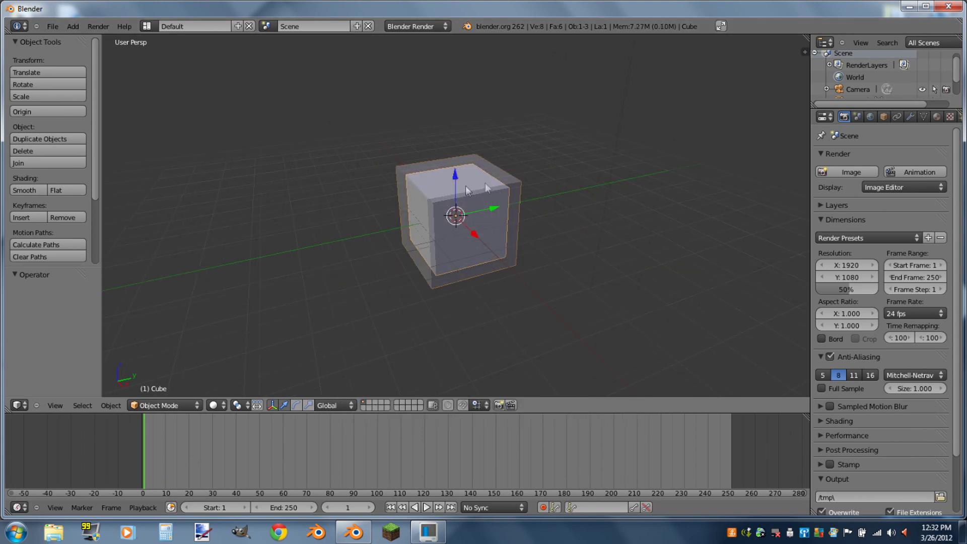
pyautogui.click(419, 26)
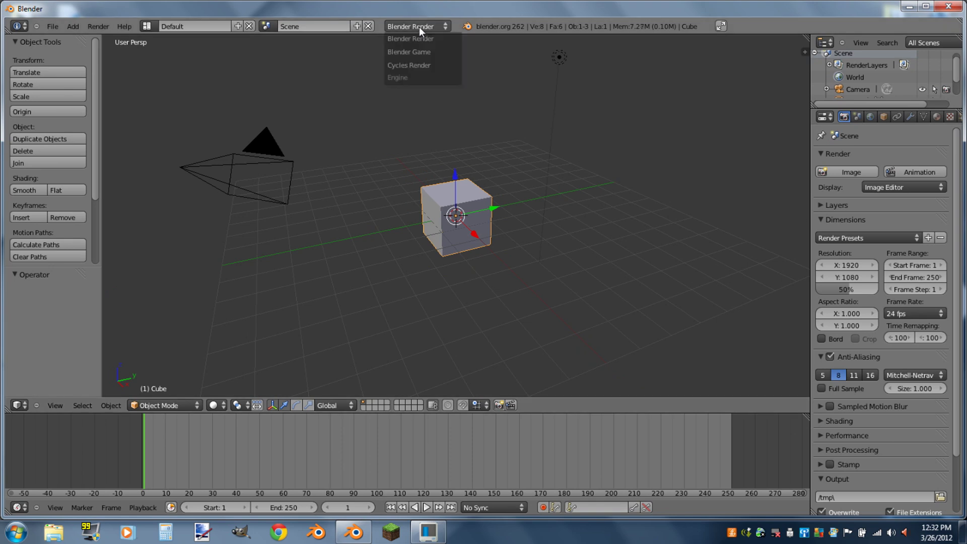
pyautogui.click(425, 53)
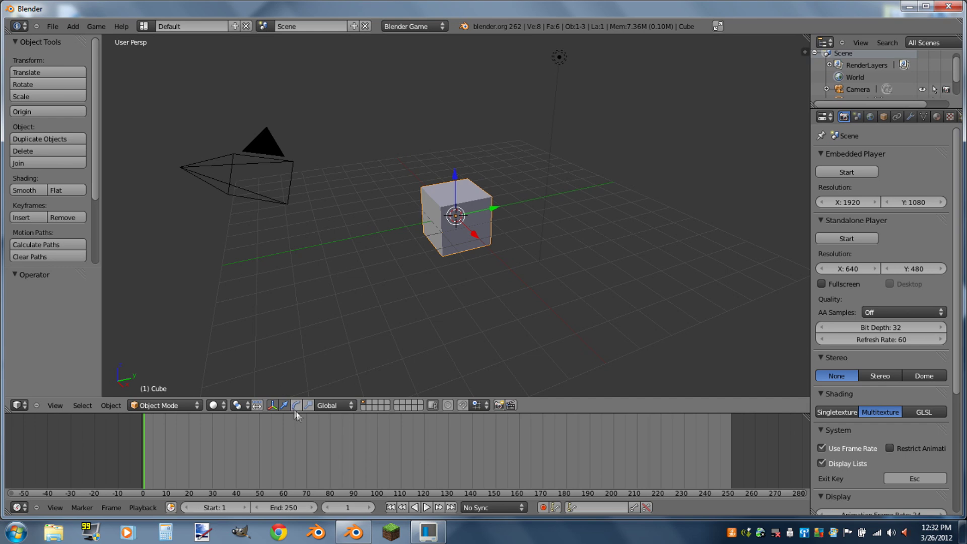
pyautogui.moveTo(294, 411); pyautogui.dragTo(294, 341)
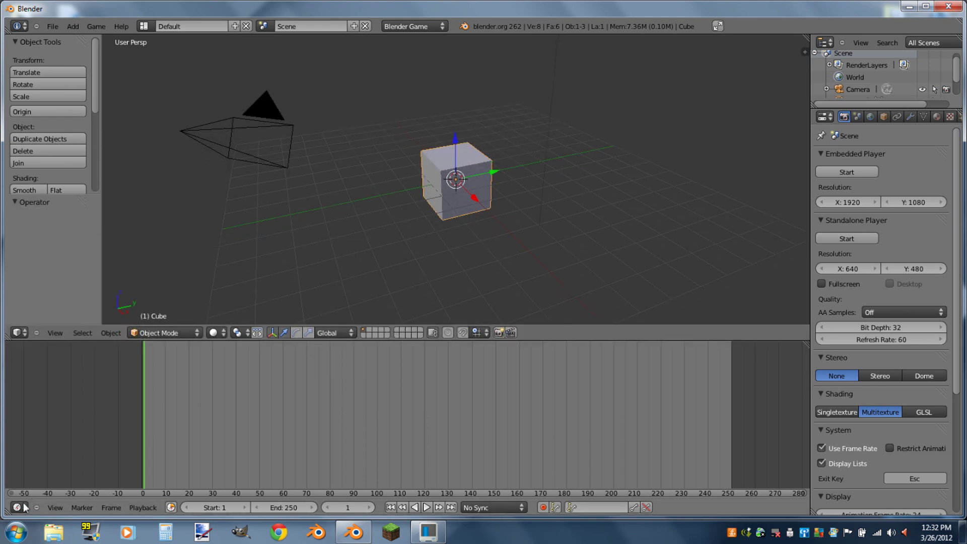
# - Turn the timeline into a Logic Editor, fit its columns, and widen its sidebar
pyautogui.click(18, 508)
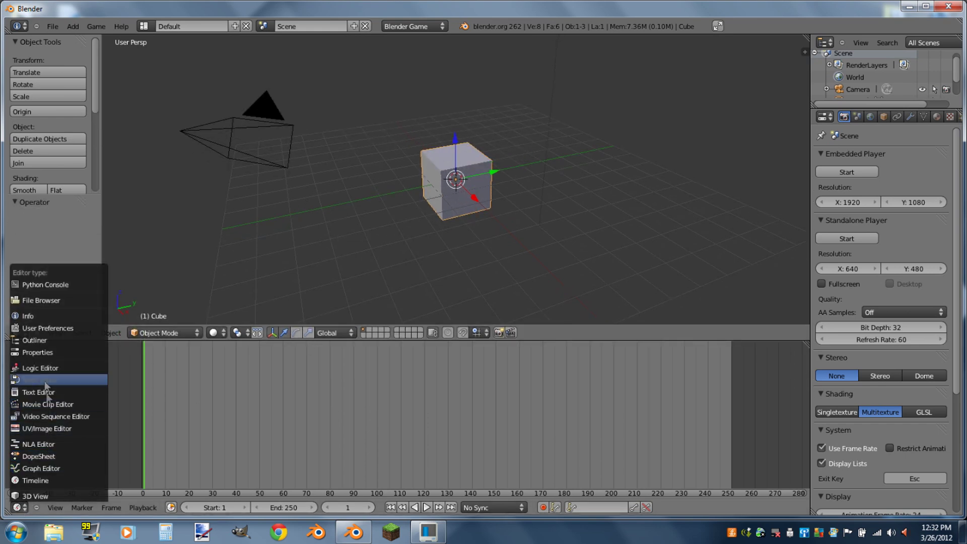
pyautogui.click(40, 368)
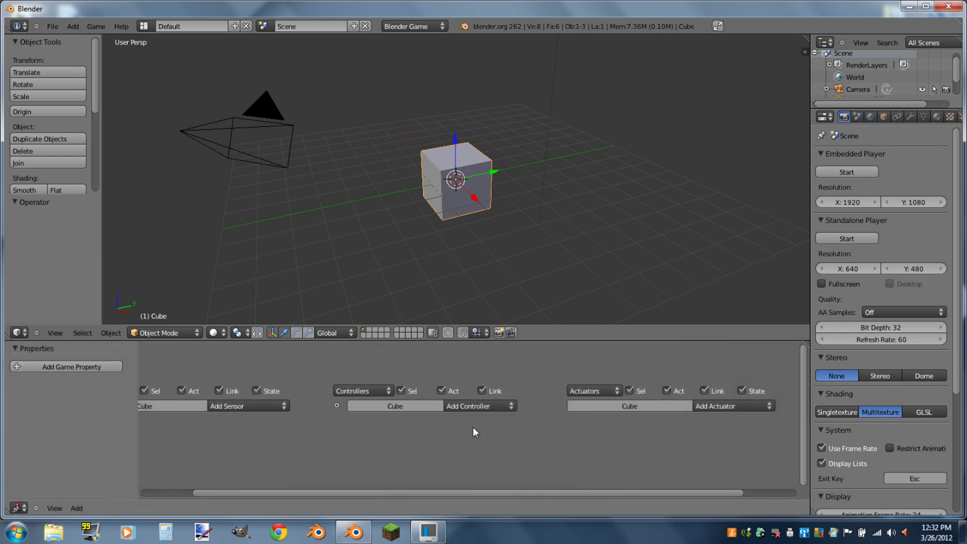
pyautogui.press('Home')
pyautogui.moveTo(462, 437); pyautogui.dragTo(469, 400, button='middle')
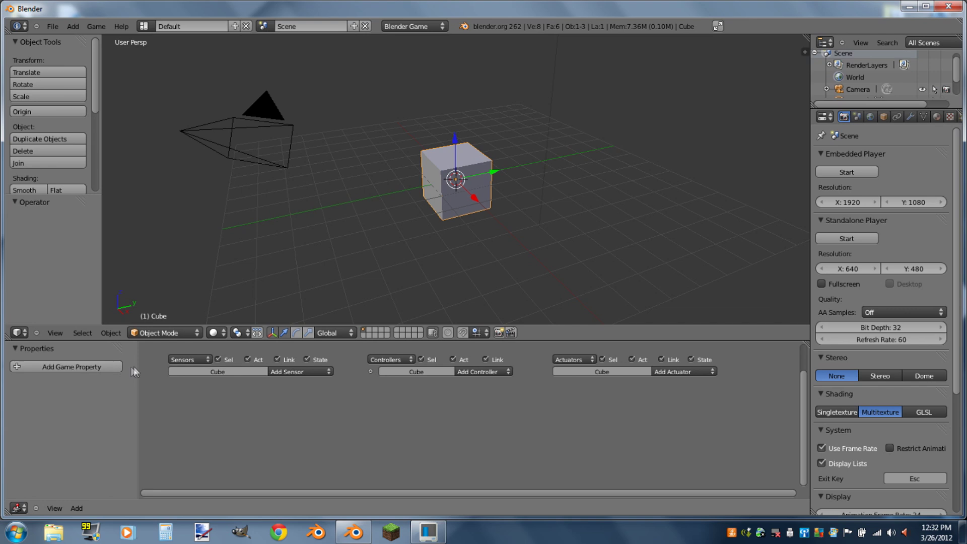
pyautogui.moveTo(138, 363); pyautogui.dragTo(204, 363)
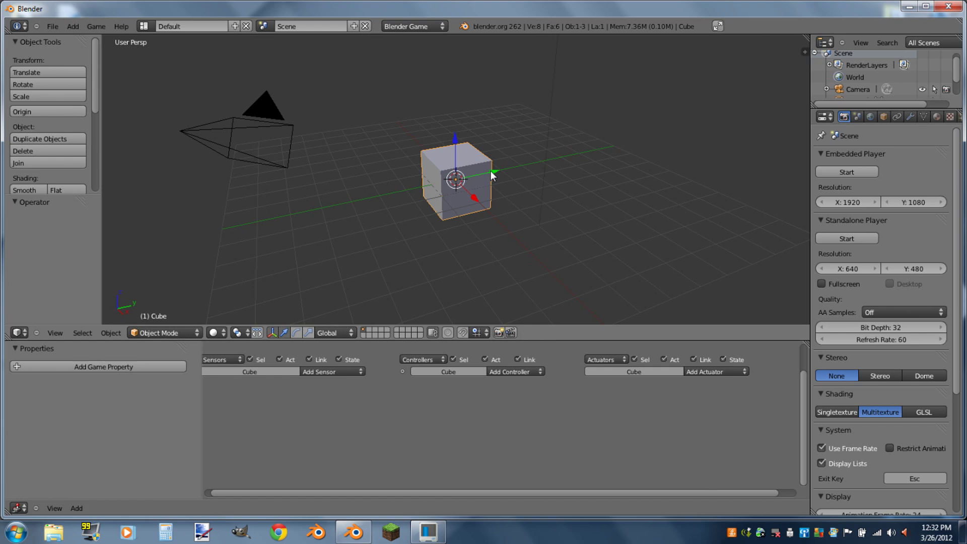
# - In Right Ortho wireframe, select the cube's top face and pull it up into a tall box
pyautogui.press('z')
pyautogui.press('KP_3')
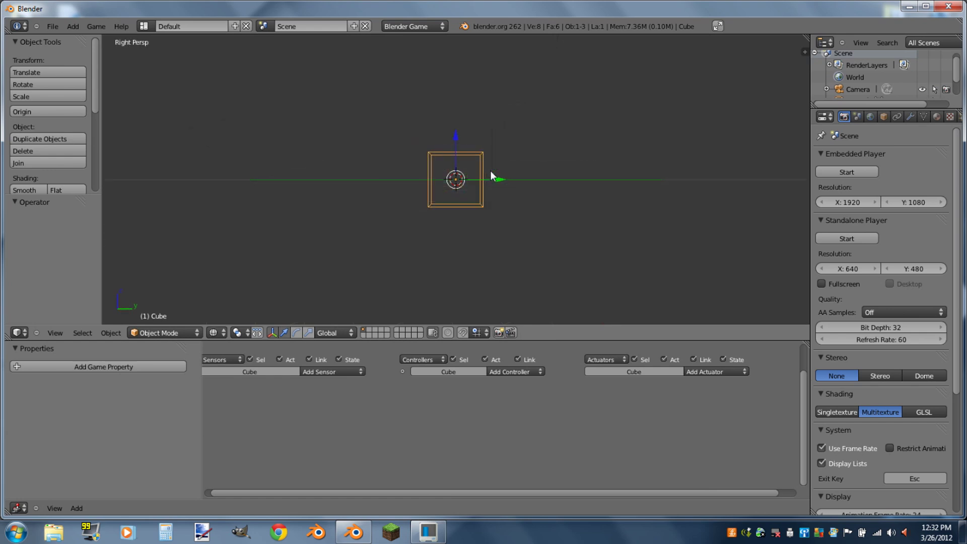
pyautogui.press('KP_5')
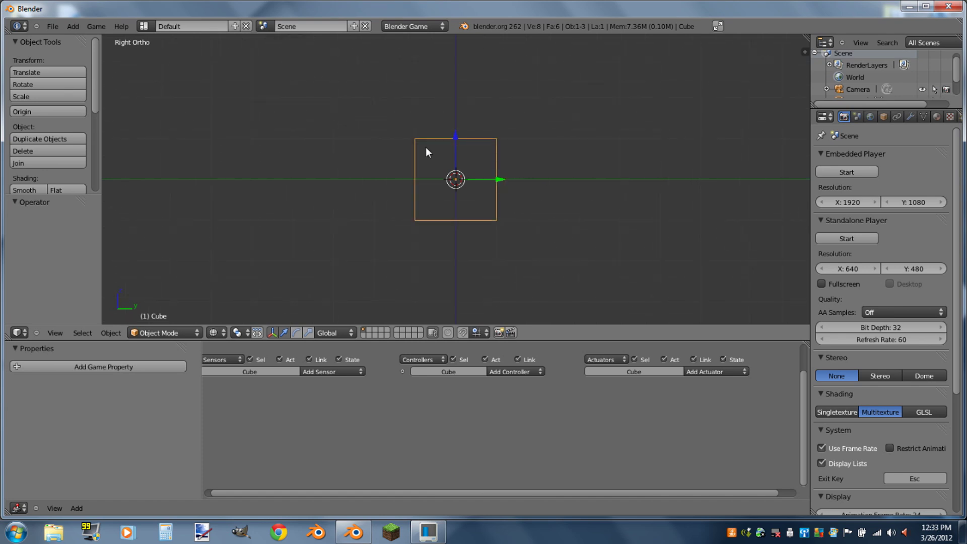
pyautogui.press('Tab')
pyautogui.press('Tab')
pyautogui.press('Tab')
pyautogui.press('Tab')
pyautogui.press('Tab')
pyautogui.scroll(-3, 421, 180)
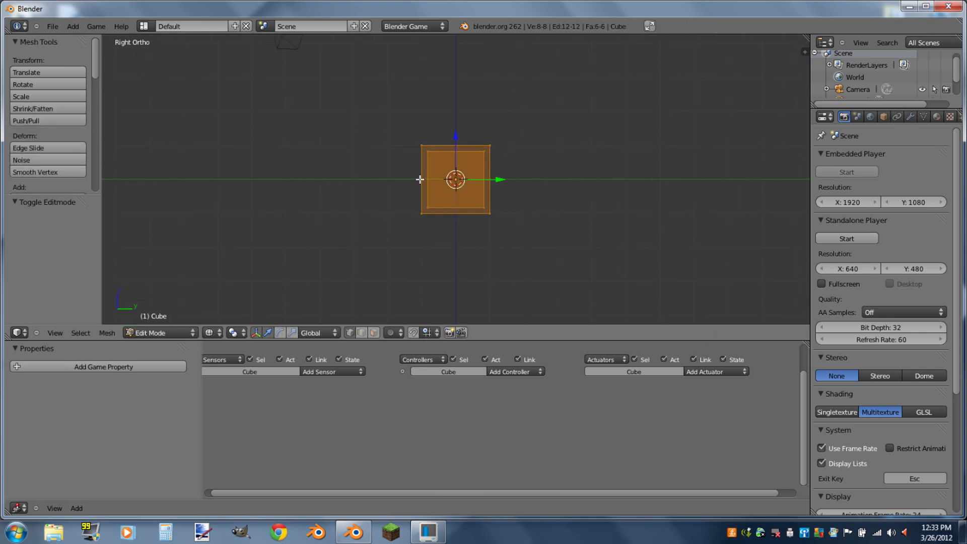
pyautogui.press('a')
pyautogui.press('b')
pyautogui.moveTo(400, 124); pyautogui.dragTo(534, 177)
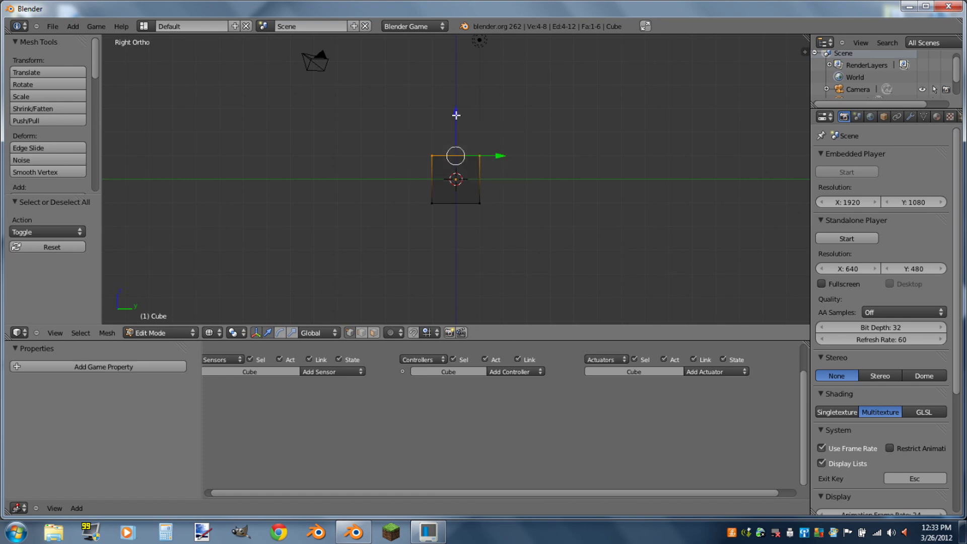
pyautogui.moveTo(455, 116); pyautogui.dragTo(455, 69)
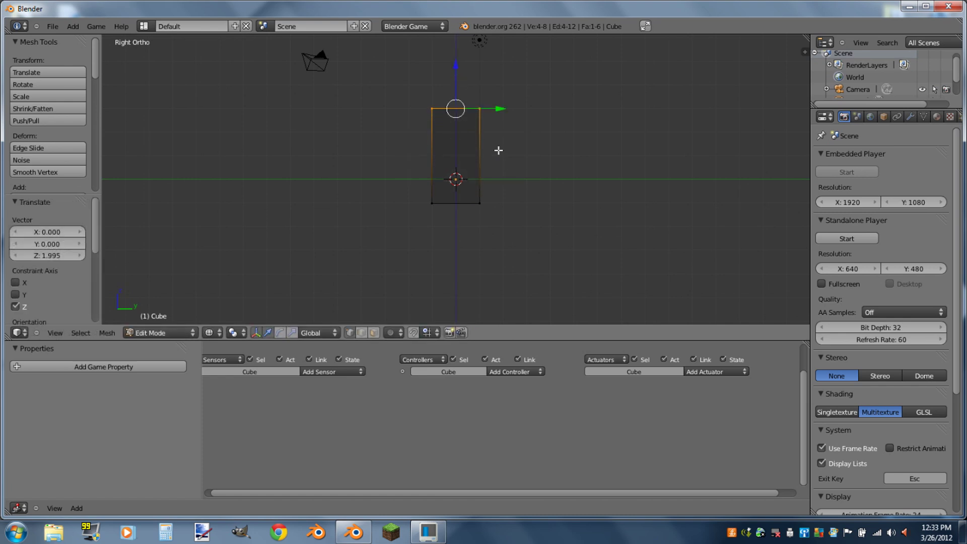
# - Set the box's origin to its geometry and raise it so its base clears the ground
pyautogui.press('Tab')
pyautogui.click(43, 109)
pyautogui.click(93, 124)
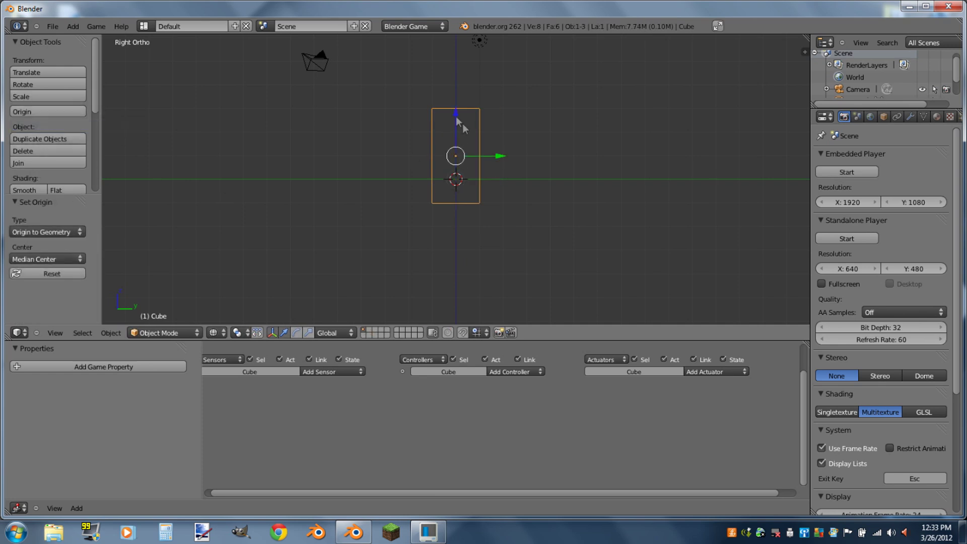
pyautogui.moveTo(460, 119); pyautogui.dragTo(465, 93)
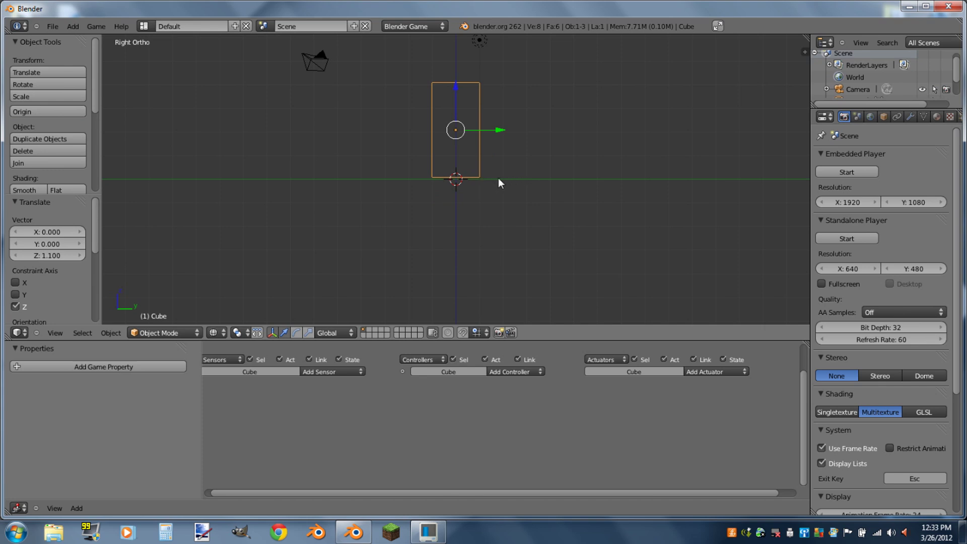
pyautogui.moveTo(462, 98); pyautogui.dragTo(460, 93)
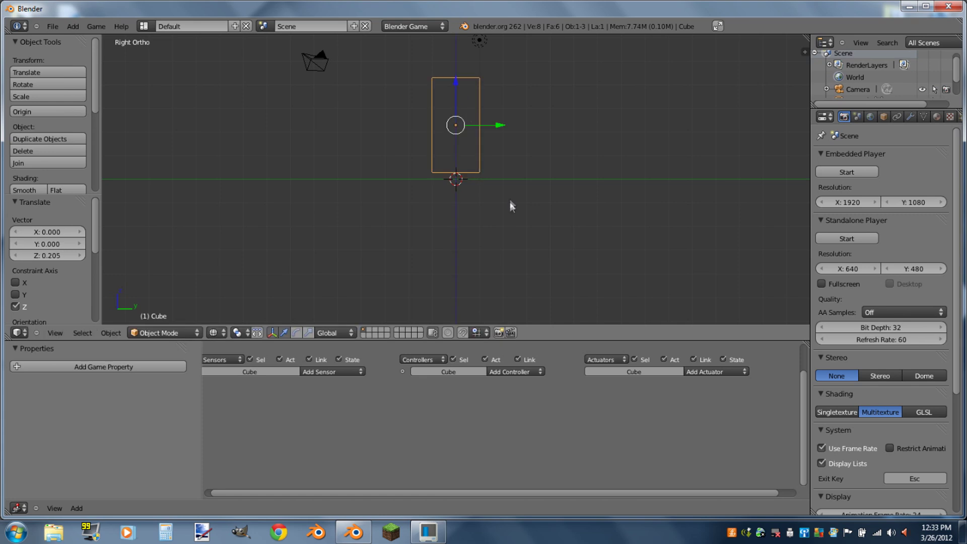
pyautogui.hotkey('shift', 'a')
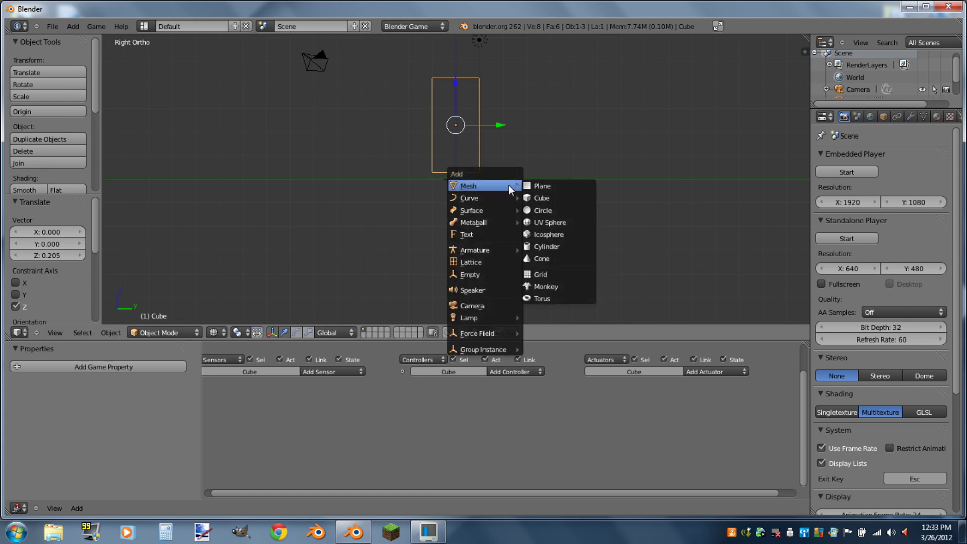
# - Add a plane, scale it up into a large ground, and move it beneath the box
pyautogui.click(556, 186)
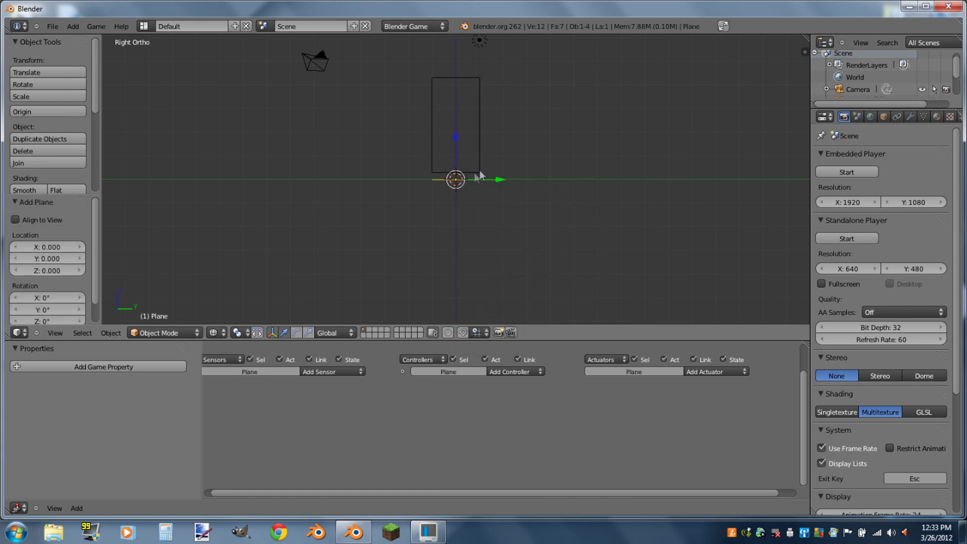
pyautogui.press('s')
pyautogui.click(655, 166)
pyautogui.press('g')
pyautogui.press('z')
pyautogui.click(453, 142)
pyautogui.moveTo(406, 173); pyautogui.dragTo(568, 162, button='middle')
pyautogui.press('s')
pyautogui.click(587, 156)
pyautogui.scroll(-1, 510, 177)
pyautogui.scroll(2, 488, 176)
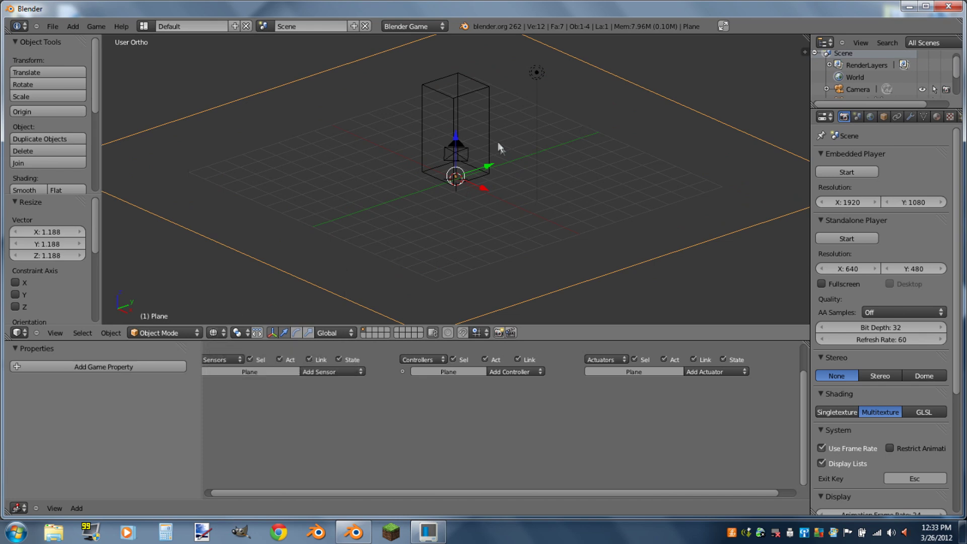
# - Delete the default camera, then select the tall box and frame it in right view
pyautogui.rightClick(466, 152)
pyautogui.press('x')
pyautogui.click(464, 148)
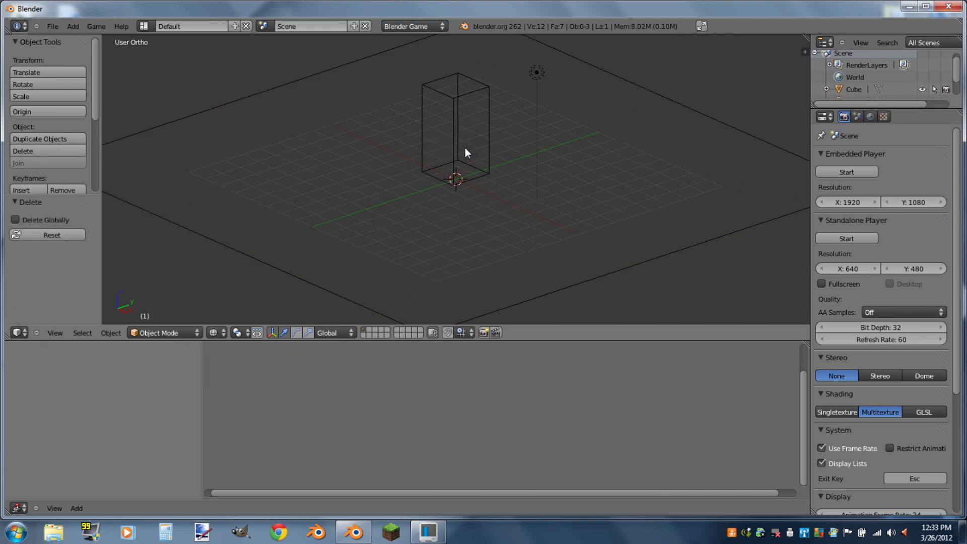
pyautogui.rightClick(468, 93)
pyautogui.press('KP_Decimal')
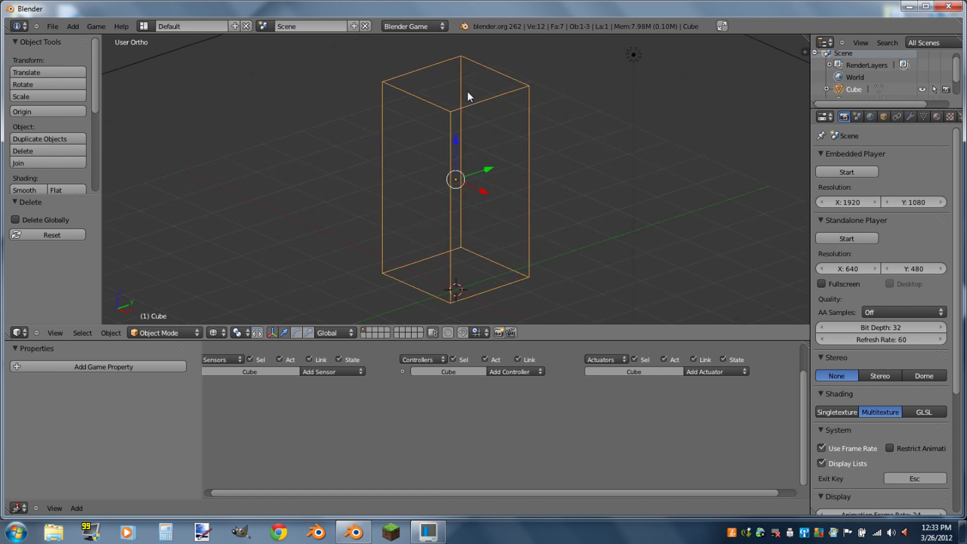
pyautogui.press('KP_3')
pyautogui.scroll(-4, 468, 91)
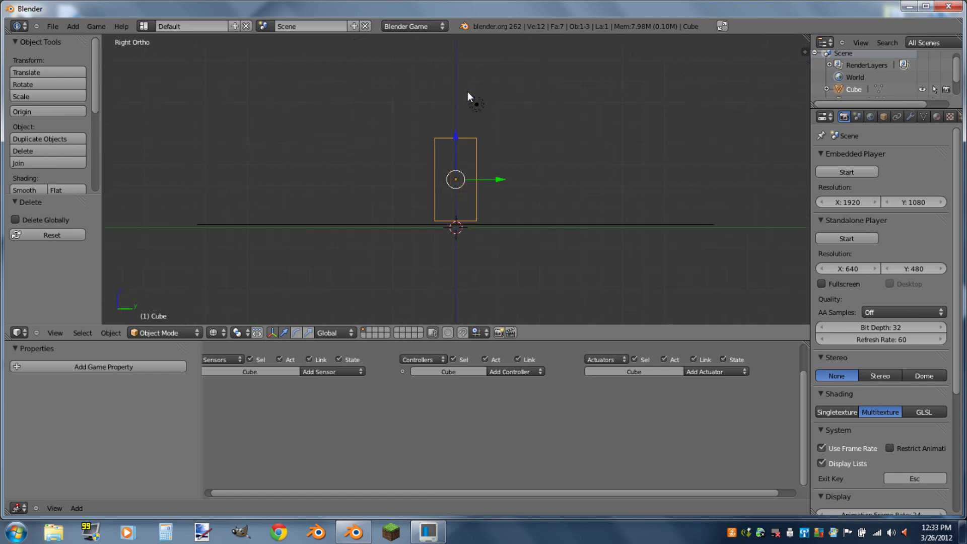
# - Snap the 3D cursor to the box's centre and add a new camera there
pyautogui.hotkey('shift', 's')
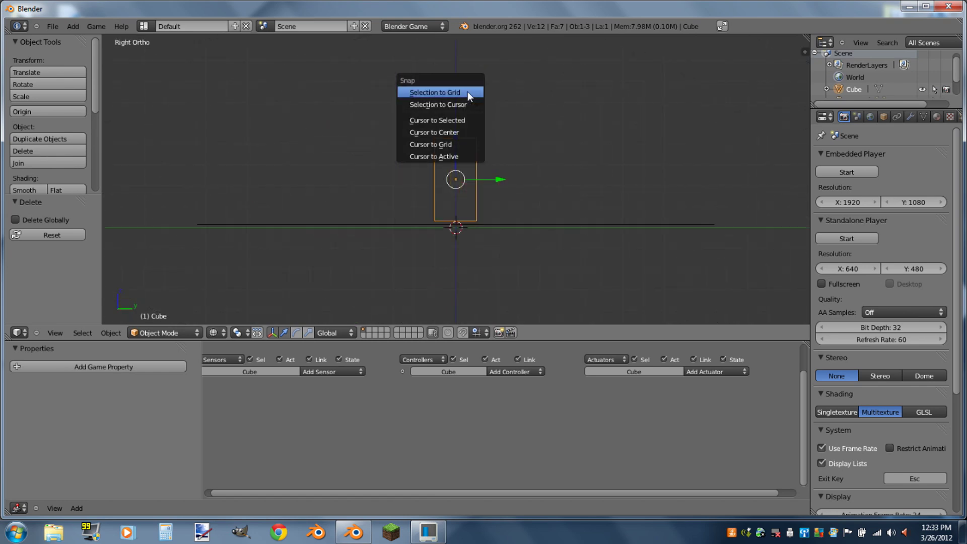
pyautogui.click(460, 119)
pyautogui.hotkey('shift', 'a')
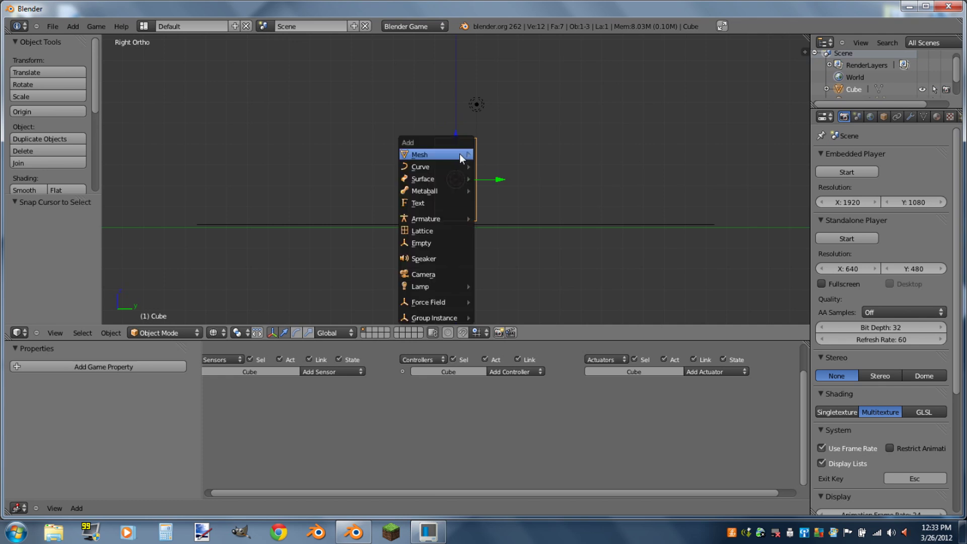
pyautogui.click(445, 276)
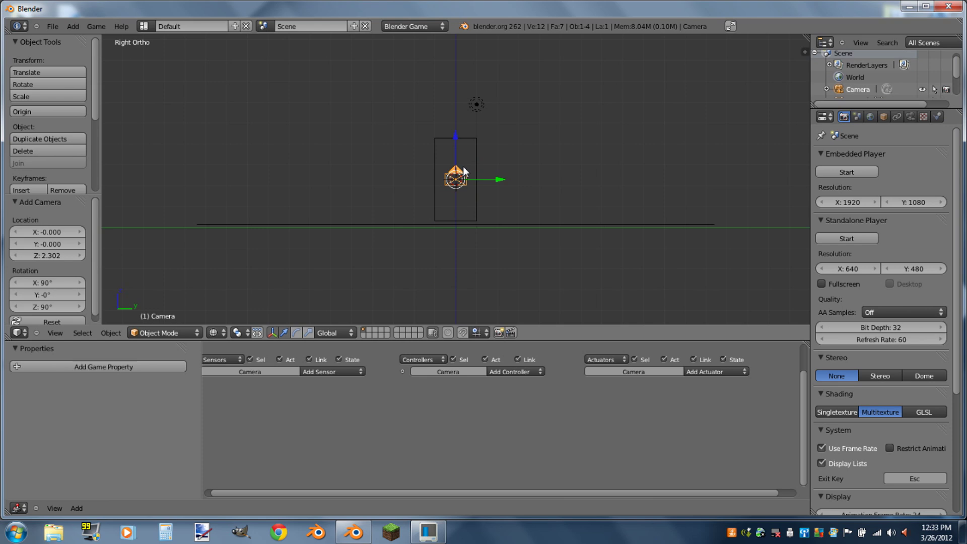
# - Rotate the camera -90° about the Z axis
pyautogui.press('r')
pyautogui.write('z')
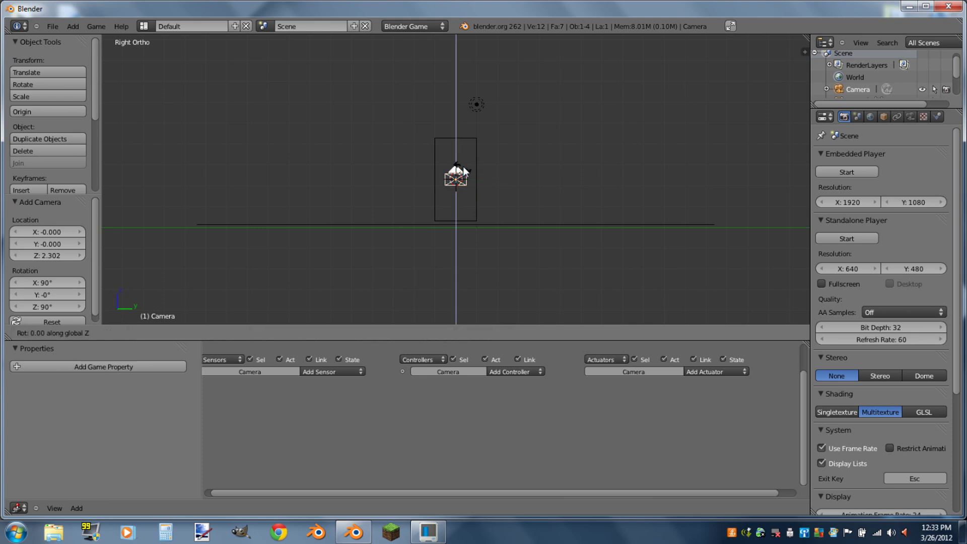
pyautogui.write('-90')
pyautogui.press('Return')
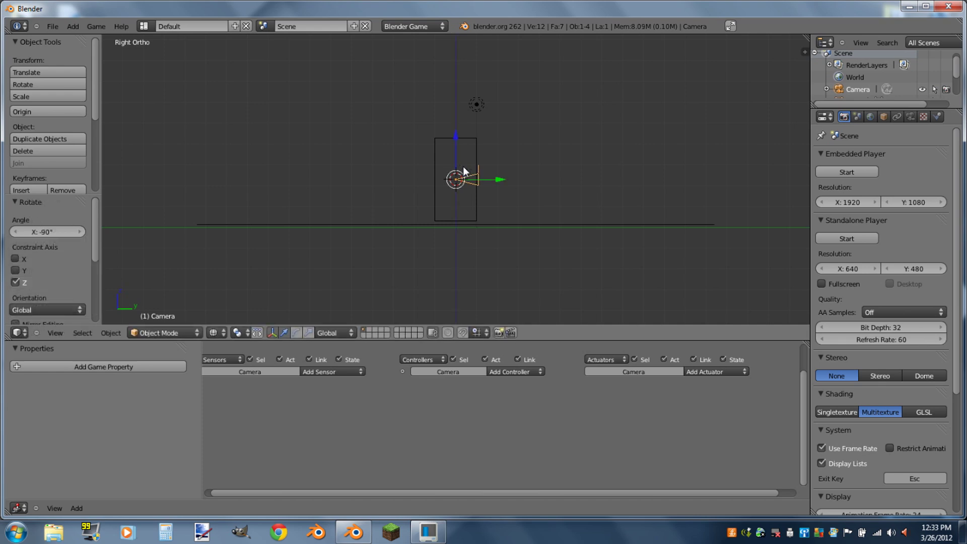
pyautogui.scroll(5, 463, 166)
# - Position the camera inside the box by moving it along Z, Y, then Z
pyautogui.press('g')
pyautogui.press('z')
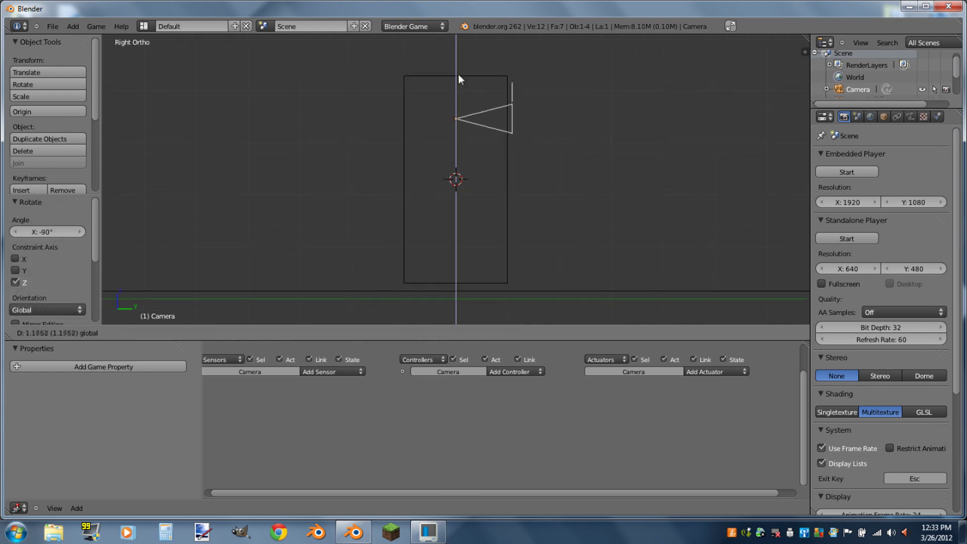
pyautogui.click(459, 71)
pyautogui.press('g')
pyautogui.press('y')
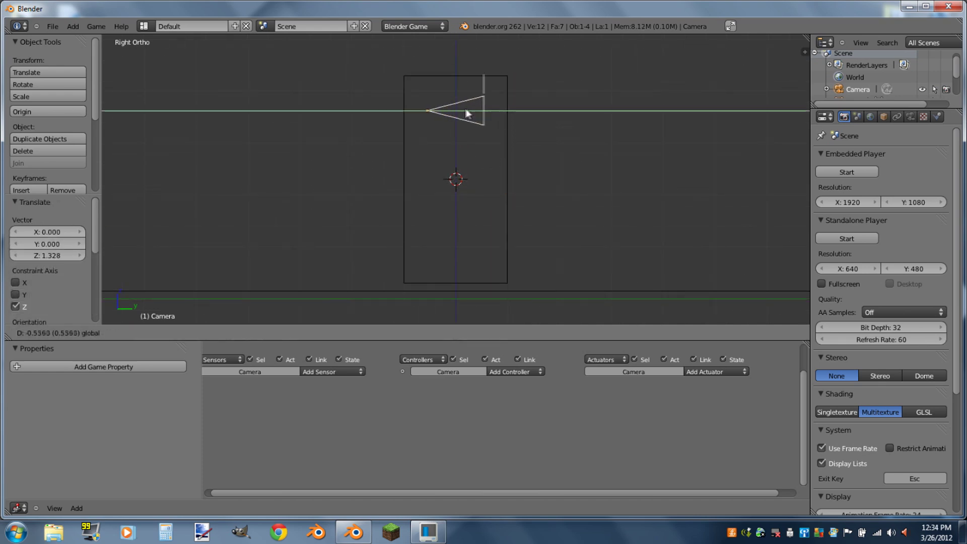
pyautogui.click(467, 109)
pyautogui.scroll(-1, 467, 109)
pyautogui.press('g')
pyautogui.press('z')
pyautogui.click(437, 98)
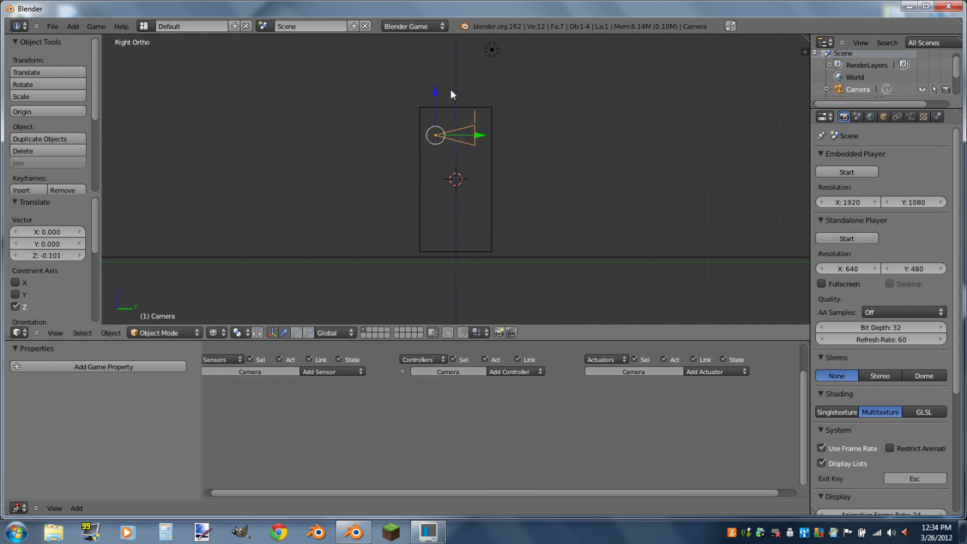
# - Parent the camera to the Cube with Ctrl+P > Object
pyautogui.keyDown('shift'); pyautogui.rightClick(458, 107); pyautogui.keyUp('shift')
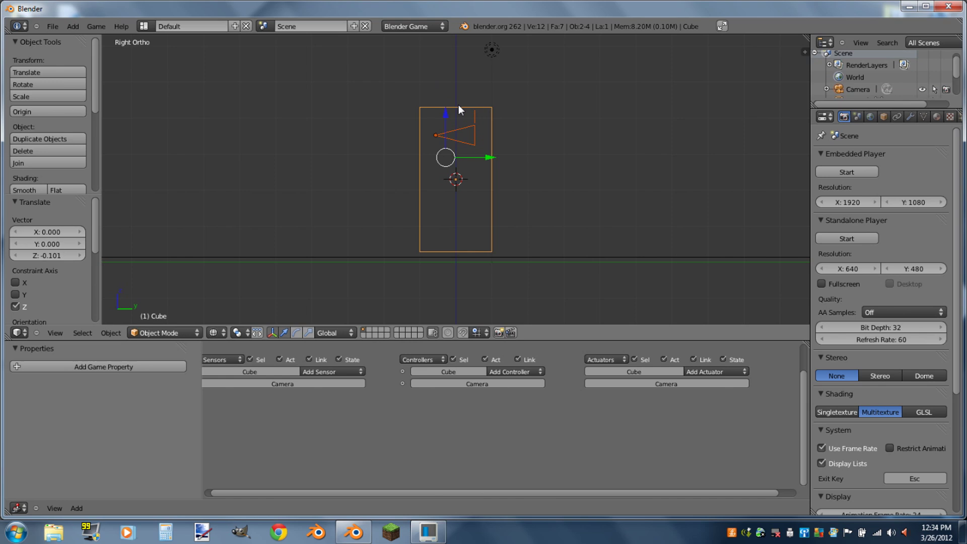
pyautogui.hotkey('ctrl', 'p')
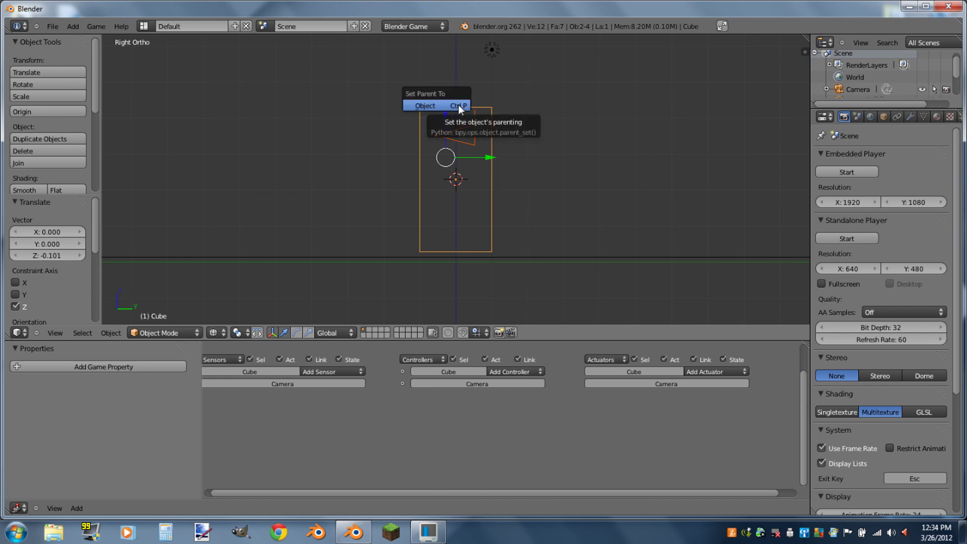
pyautogui.click(458, 105)
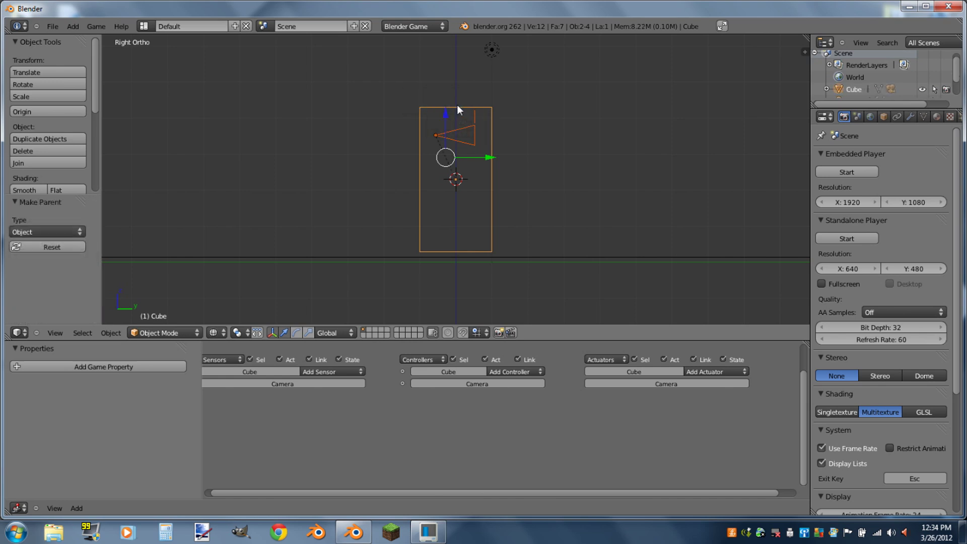
# - Select only the Cube and move it to a new position
pyautogui.rightClick(497, 122)
pyautogui.rightClick(492, 121)
pyautogui.press('g')
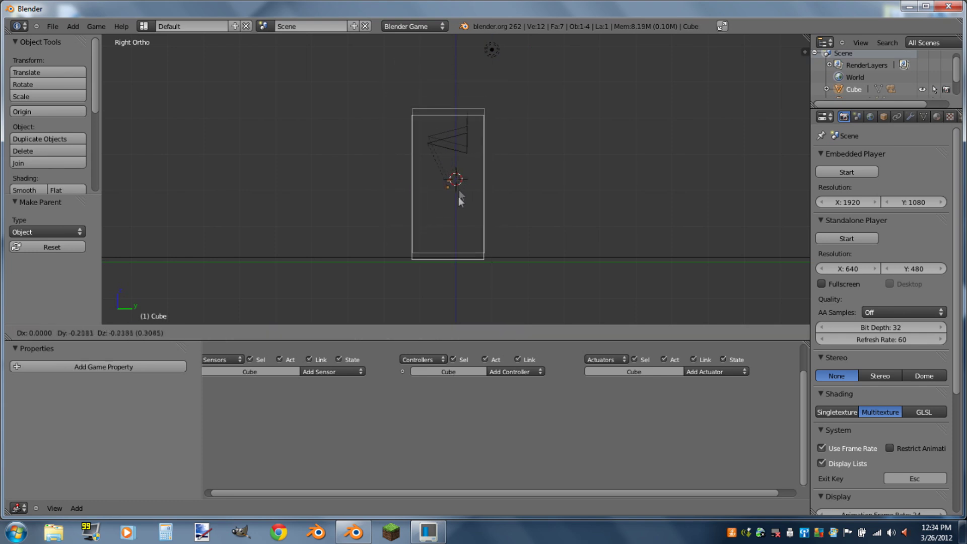
pyautogui.click(459, 189)
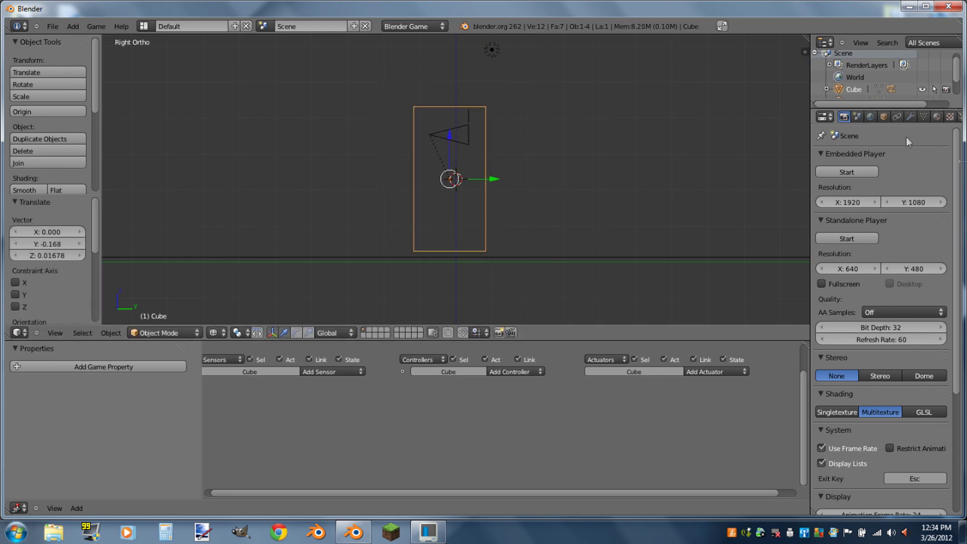
pyautogui.moveTo(809, 121); pyautogui.dragTo(724, 122)
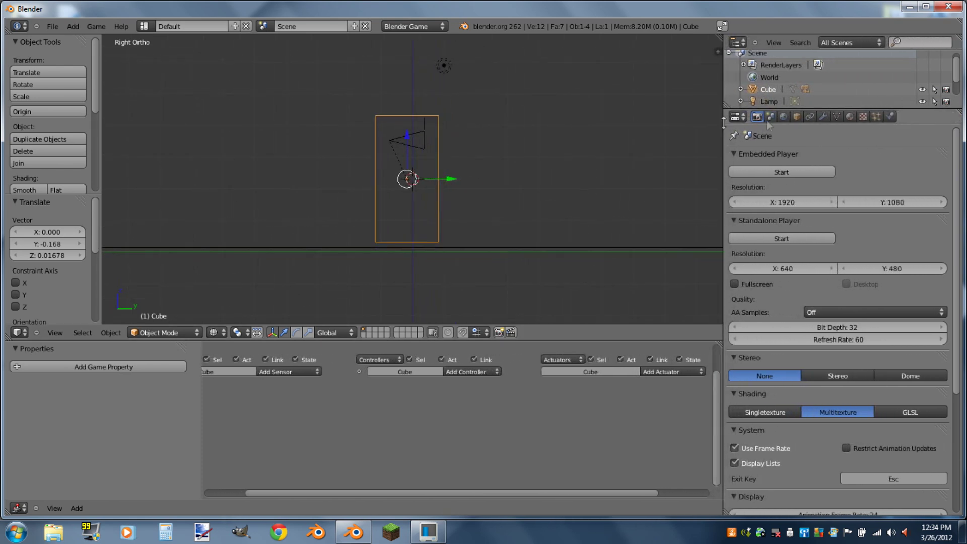
# - Set the Cube's Physics Type to Dynamic, then show its Material settings
pyautogui.click(890, 117)
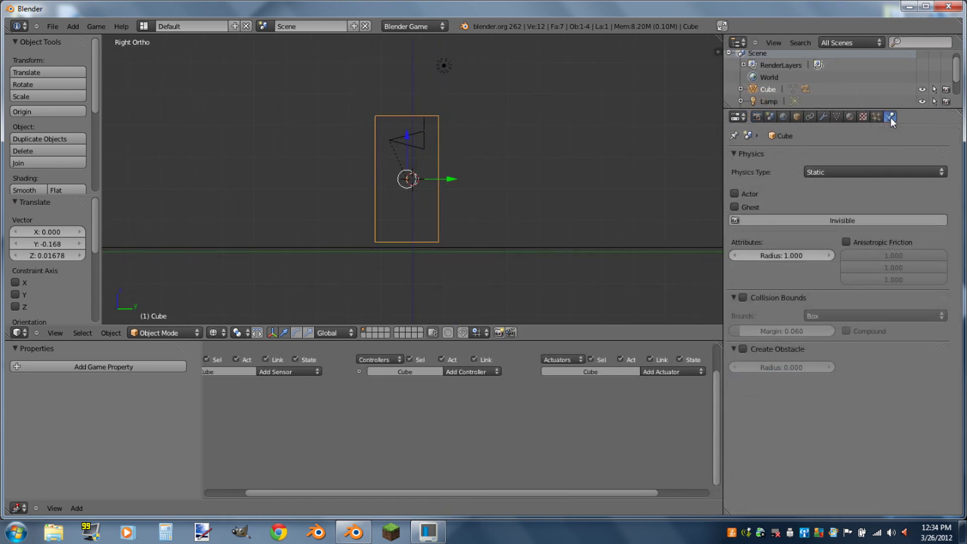
pyautogui.click(881, 172)
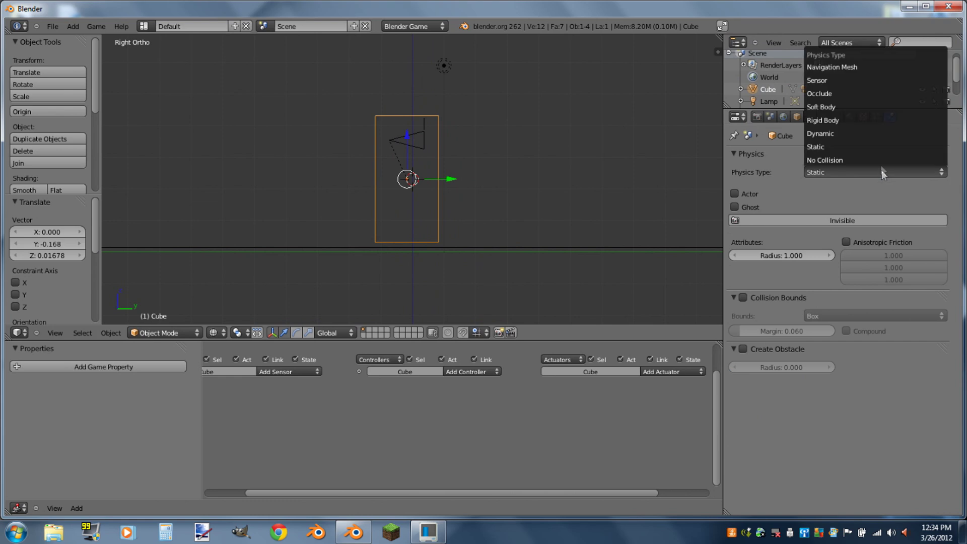
pyautogui.click(865, 133)
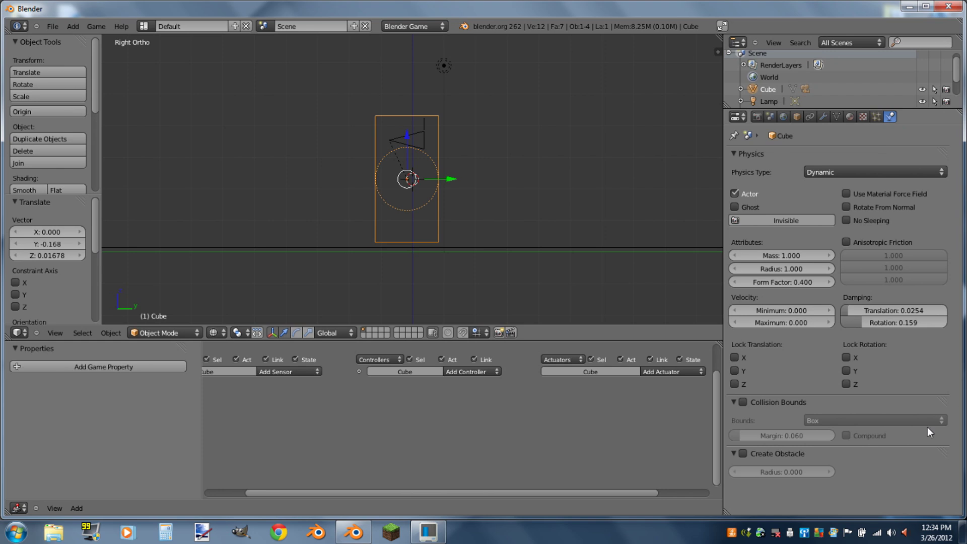
pyautogui.click(850, 116)
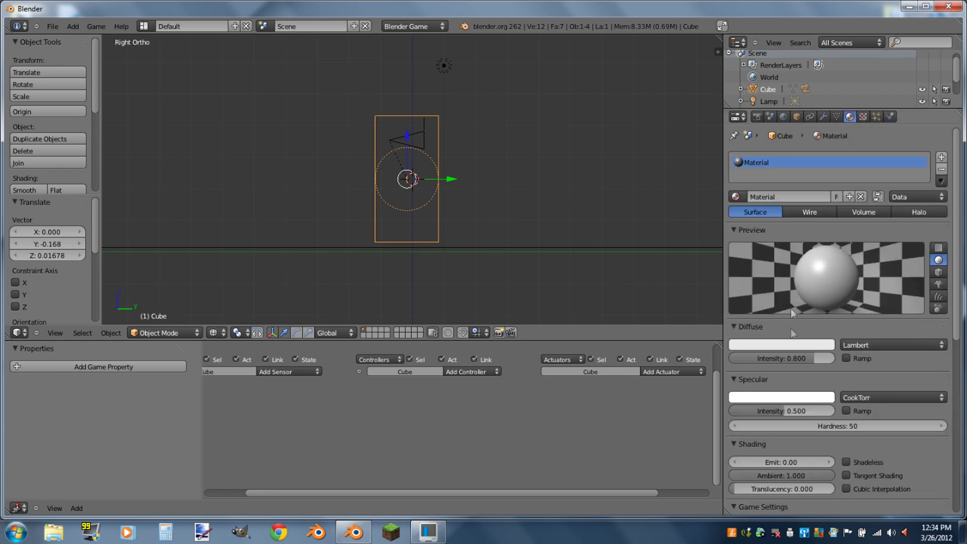
# - Set the material's Physics Friction to 10.000 and split the 3D viewport into left and right views
pyautogui.scroll(-2, 779, 174)
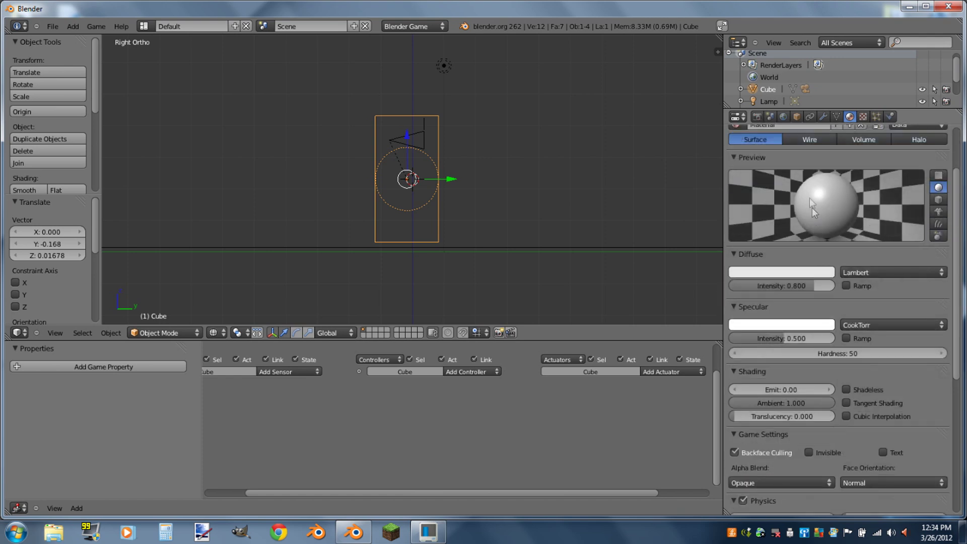
pyautogui.scroll(-8, 802, 313)
pyautogui.scroll(1, 402, 253)
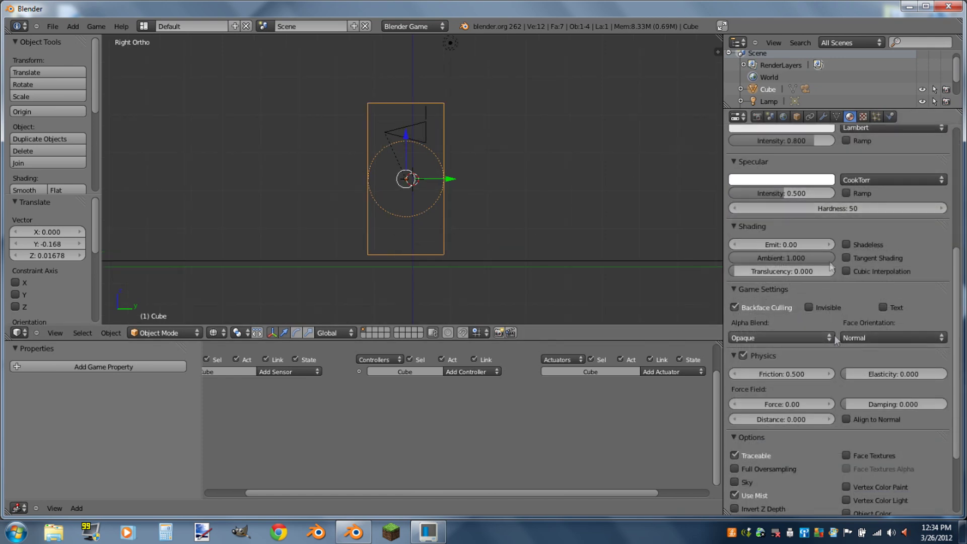
pyautogui.scroll(-2, 828, 247)
pyautogui.scroll(-4, 827, 246)
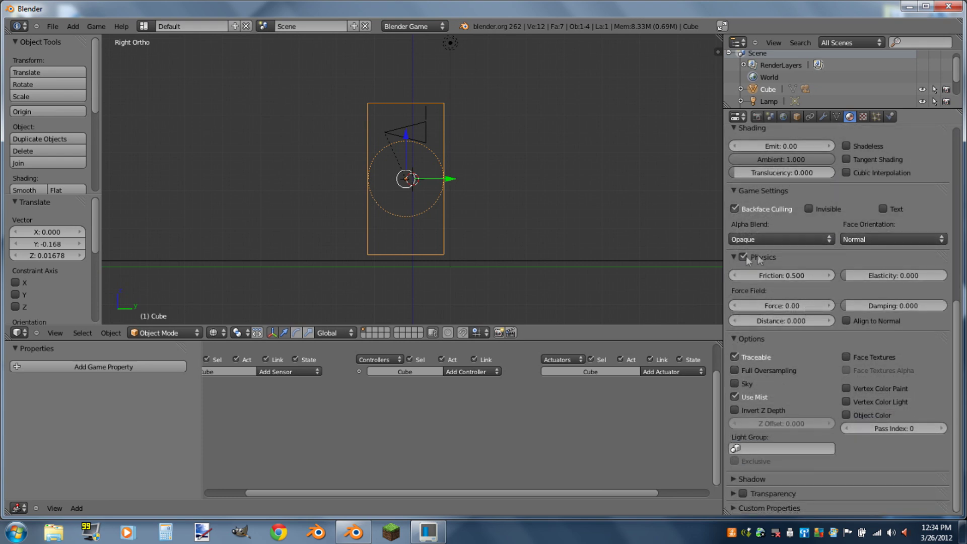
pyautogui.click(782, 275)
pyautogui.write('10')
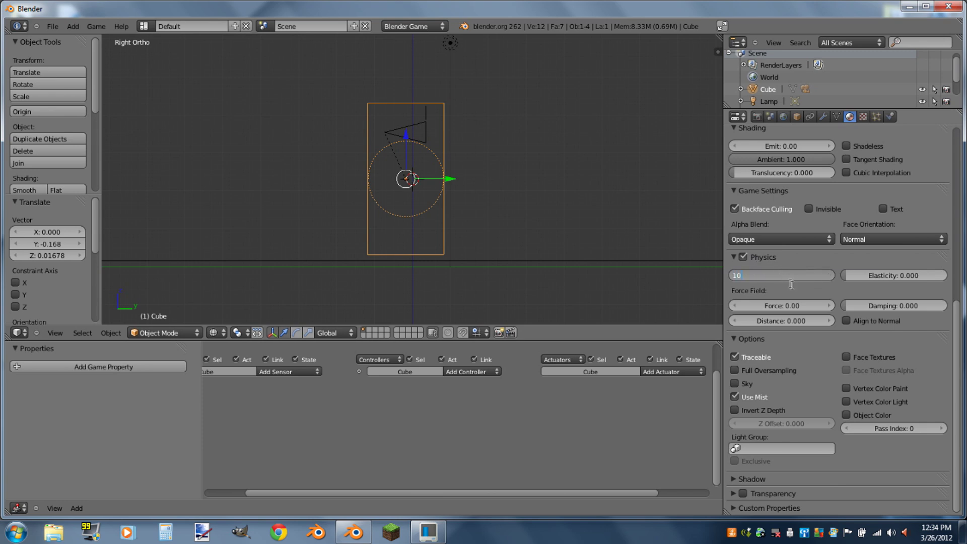
pyautogui.press('Return')
pyautogui.scroll(2, 409, 167)
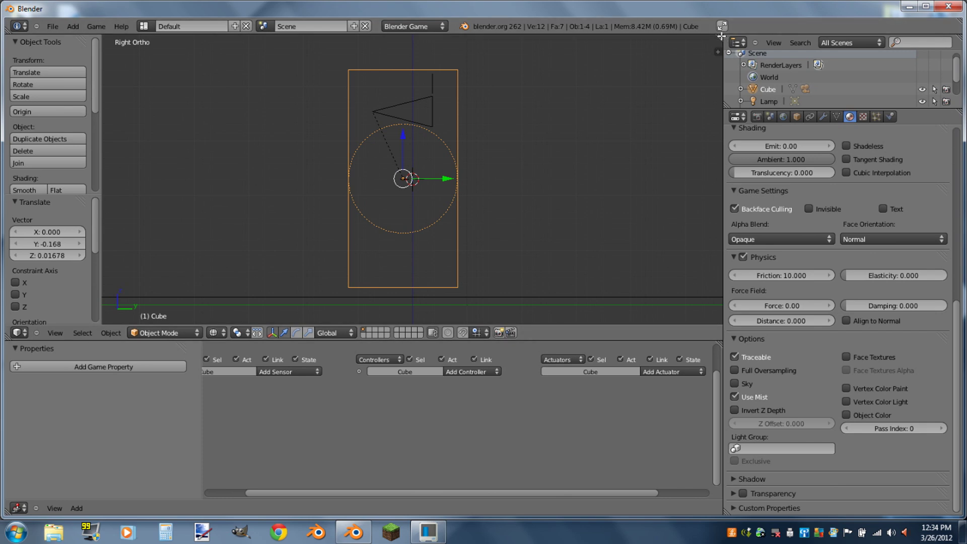
pyautogui.moveTo(721, 36); pyautogui.dragTo(388, 55)
# - Make the right view a Text Editor and open Mouselook.py from the Desktop
pyautogui.click(401, 333)
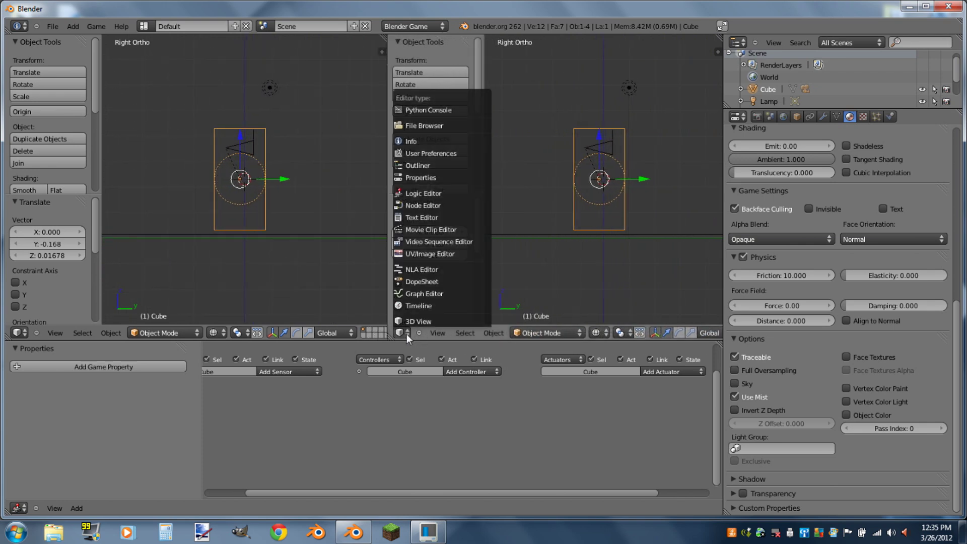
pyautogui.click(421, 218)
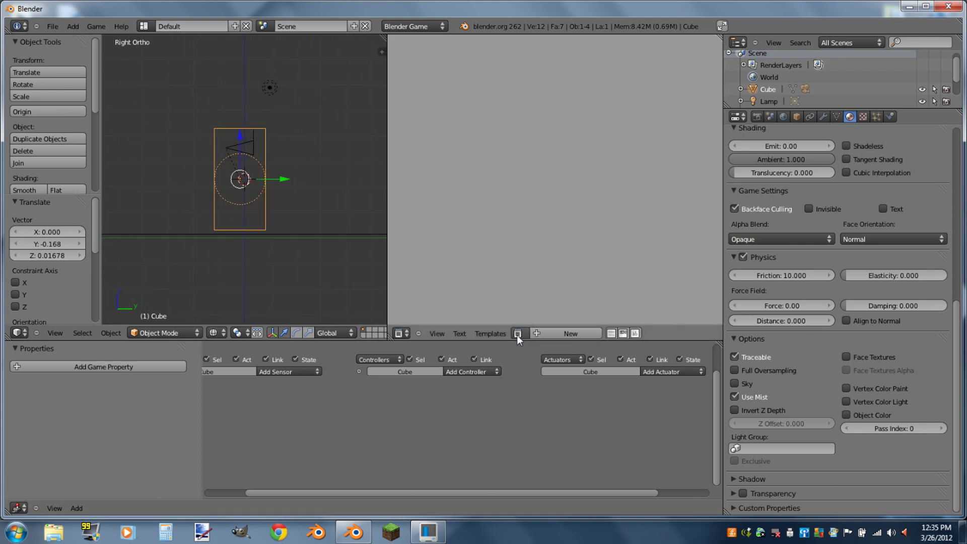
pyautogui.click(459, 333)
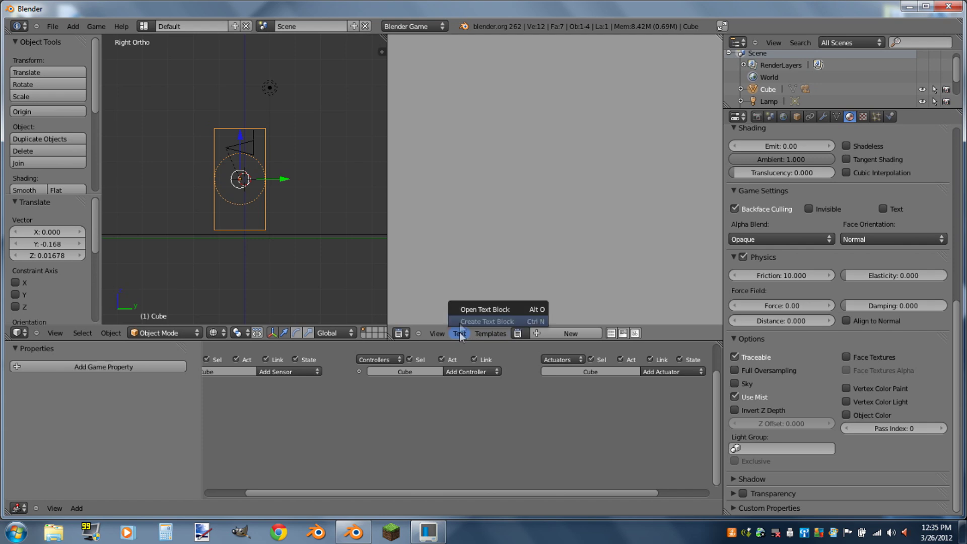
pyautogui.click(464, 310)
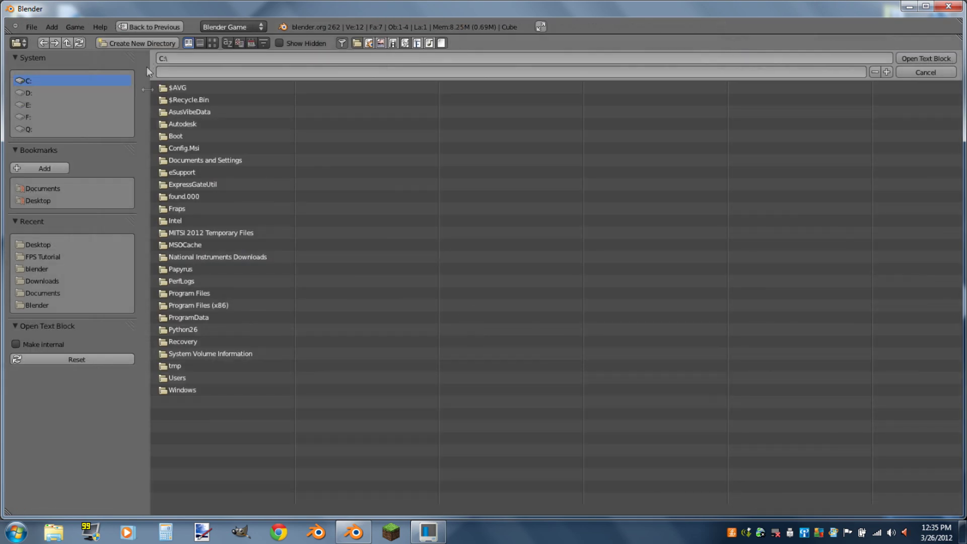
pyautogui.click(36, 244)
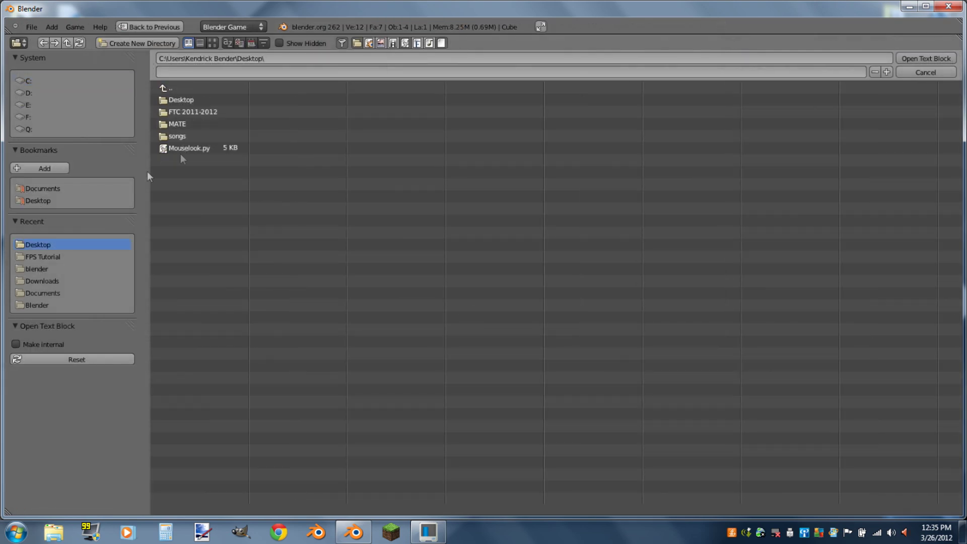
pyautogui.click(190, 148)
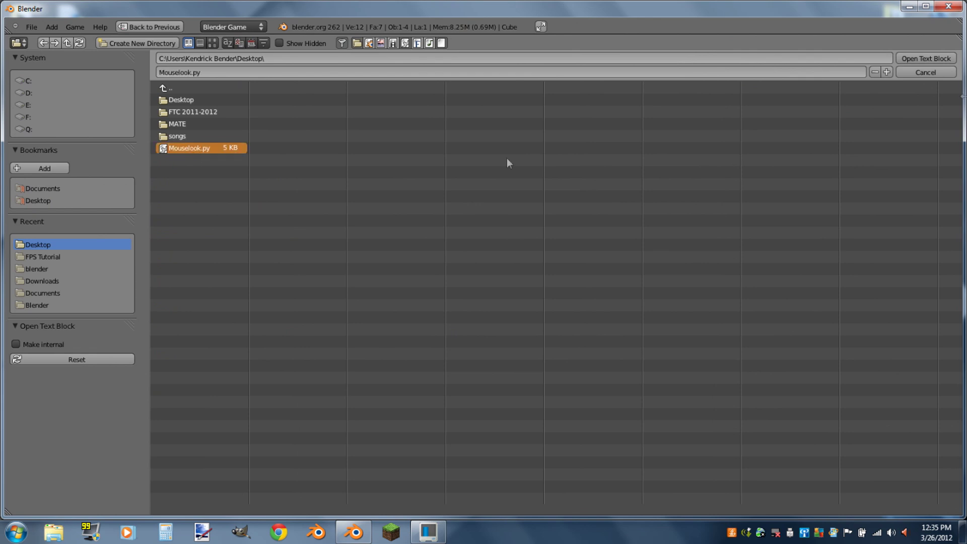
pyautogui.click(900, 58)
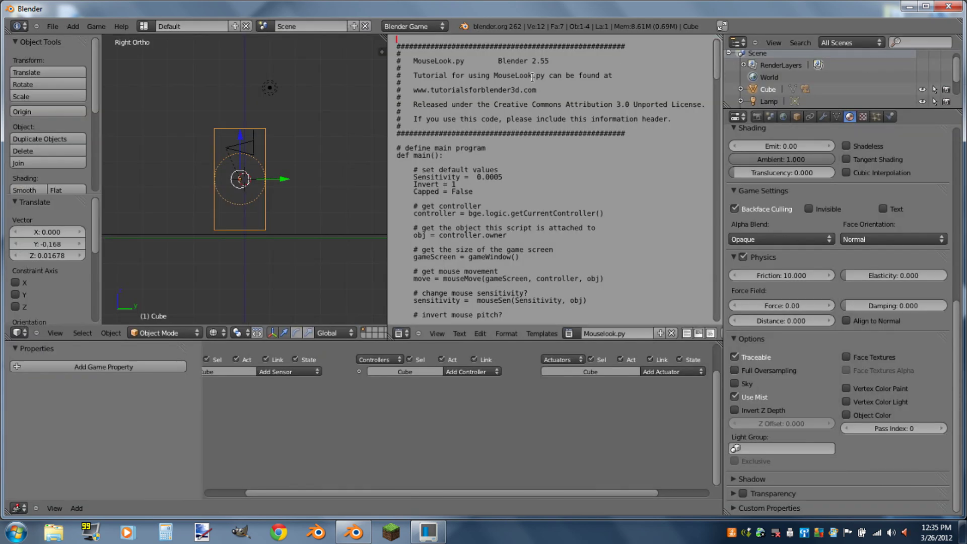
# - Clear the website line from the script header, then select the camera in an angled view
pyautogui.moveTo(412, 90); pyautogui.dragTo(551, 97)
pyautogui.click(558, 91)
pyautogui.scroll(-3, 558, 91)
pyautogui.scroll(-15, 720, 272)
pyautogui.scroll(18, 720, 272)
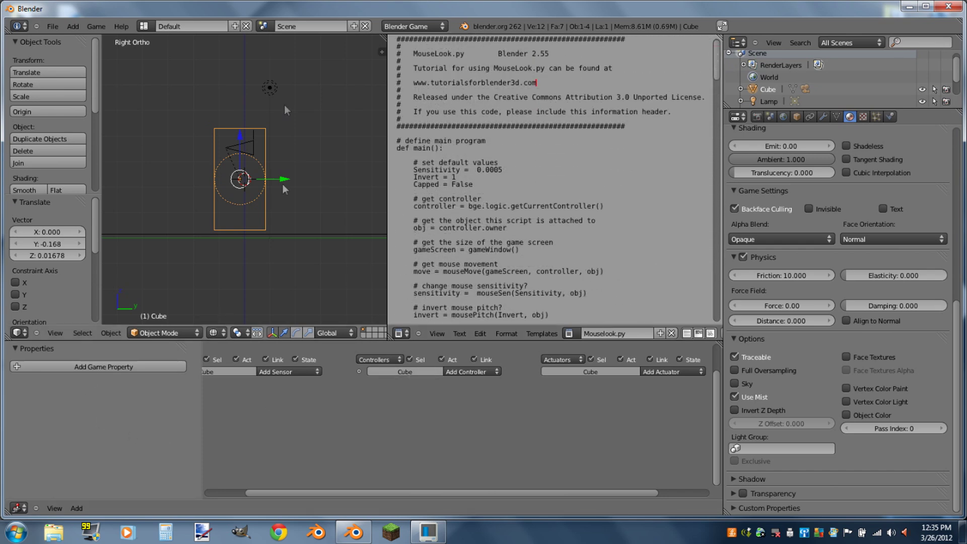
pyautogui.rightClick(250, 141)
pyautogui.moveTo(241, 126); pyautogui.dragTo(319, 198, button='middle')
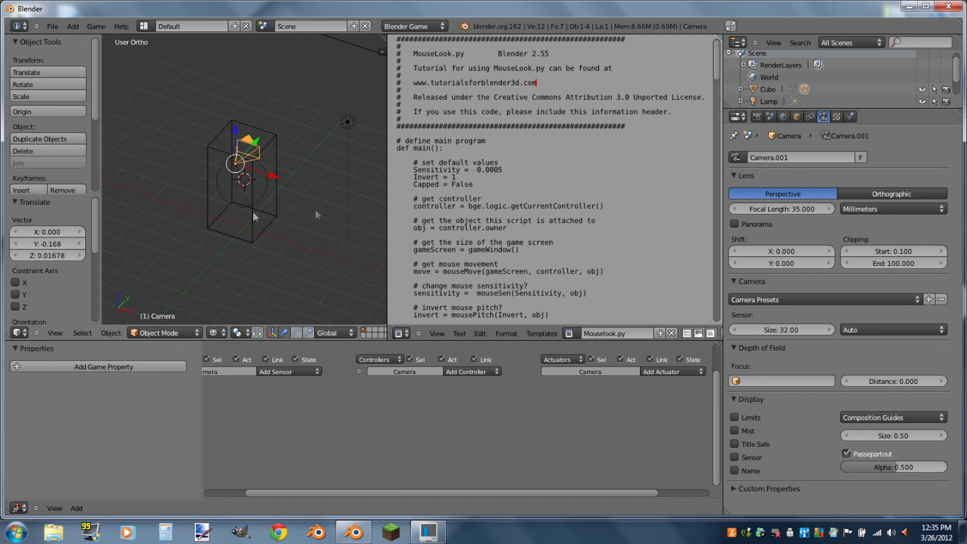
# - Add a first game property to the camera named Adjust
pyautogui.scroll(-3, 284, 395)
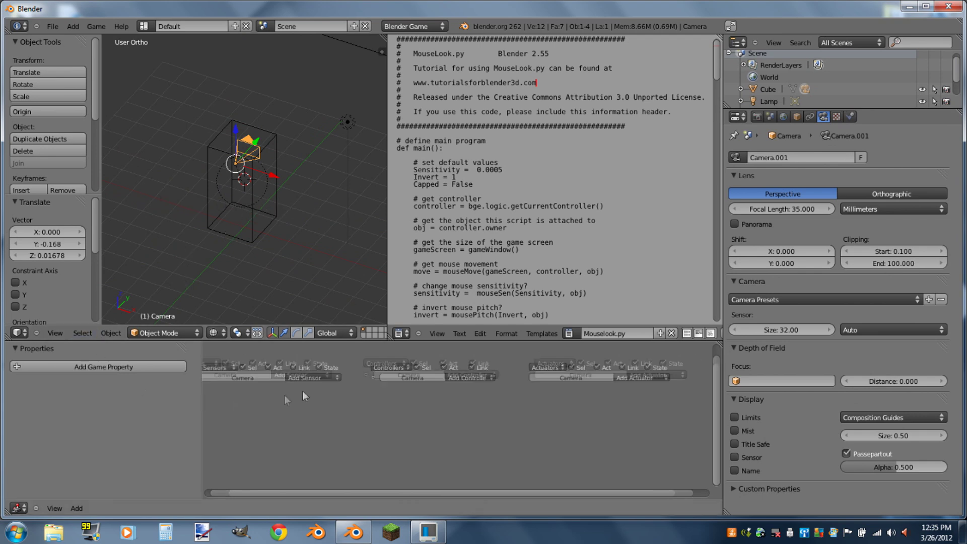
pyautogui.scroll(2, 343, 389)
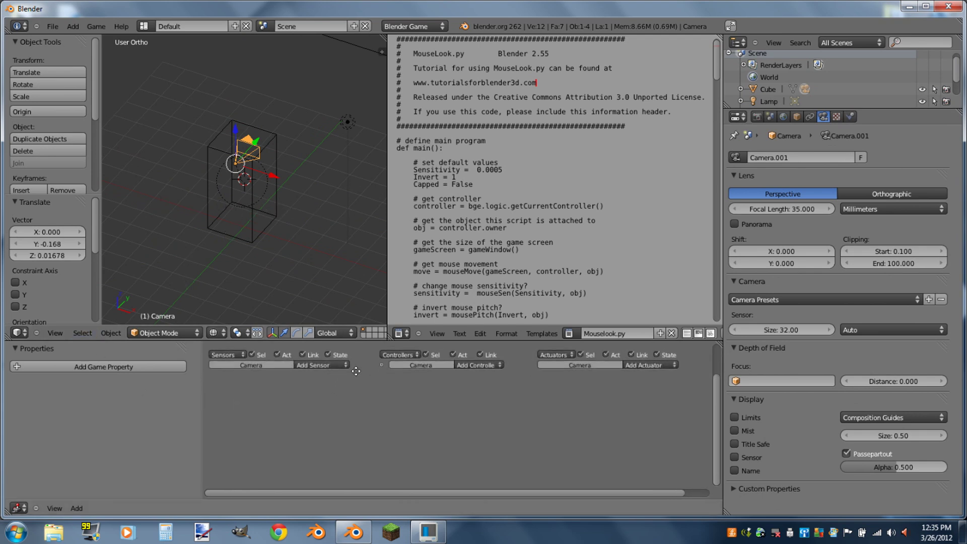
pyautogui.scroll(3, 342, 164)
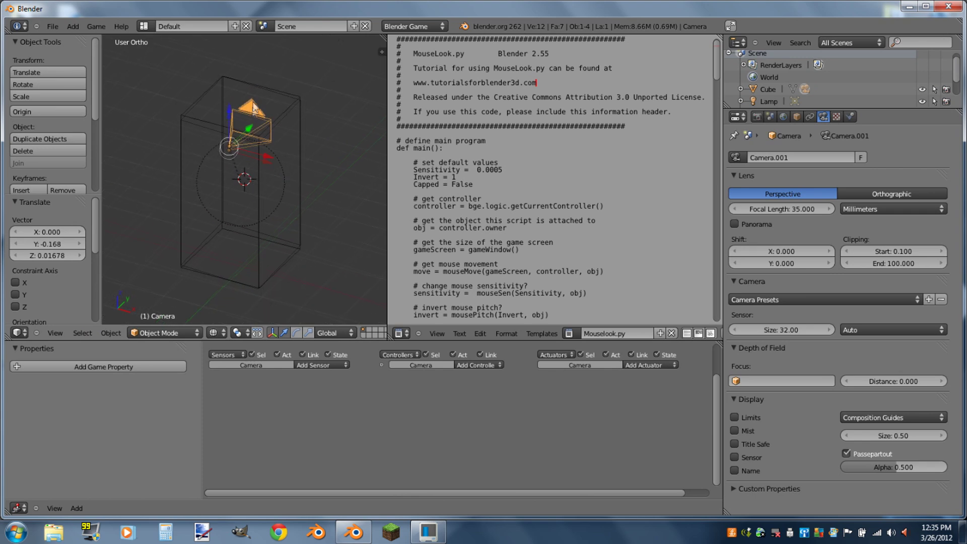
pyautogui.click(125, 367)
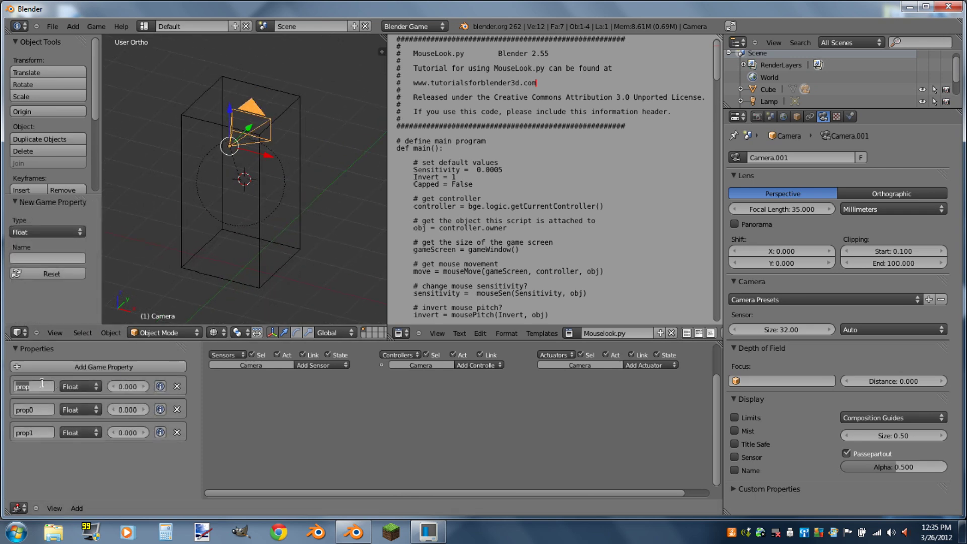
pyautogui.write('Adjust')
pyautogui.press('Return')
# - Name the remaining camera game properties Cap and Invert
pyautogui.click(34, 405)
pyautogui.write('Cap')
pyautogui.write('Invert')
pyautogui.press('Return')
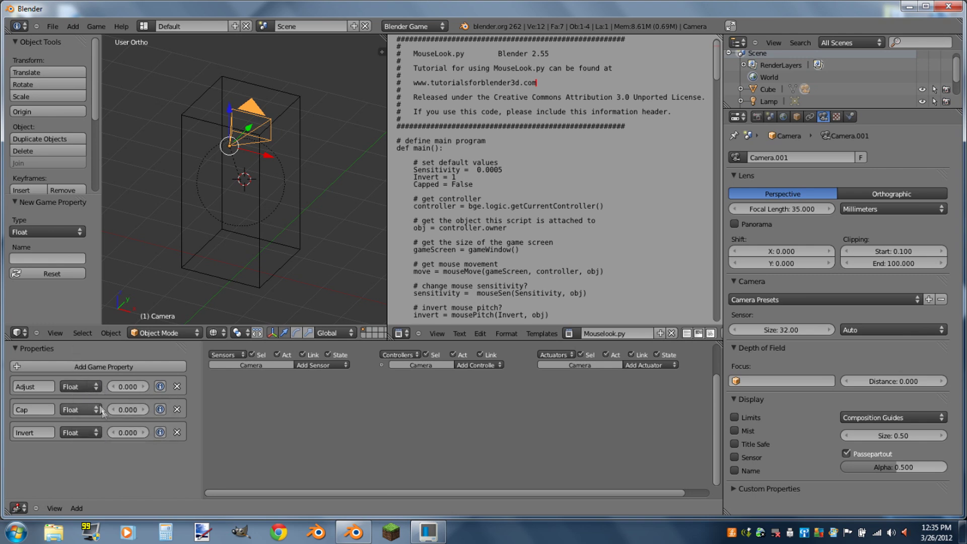
pyautogui.click(93, 431)
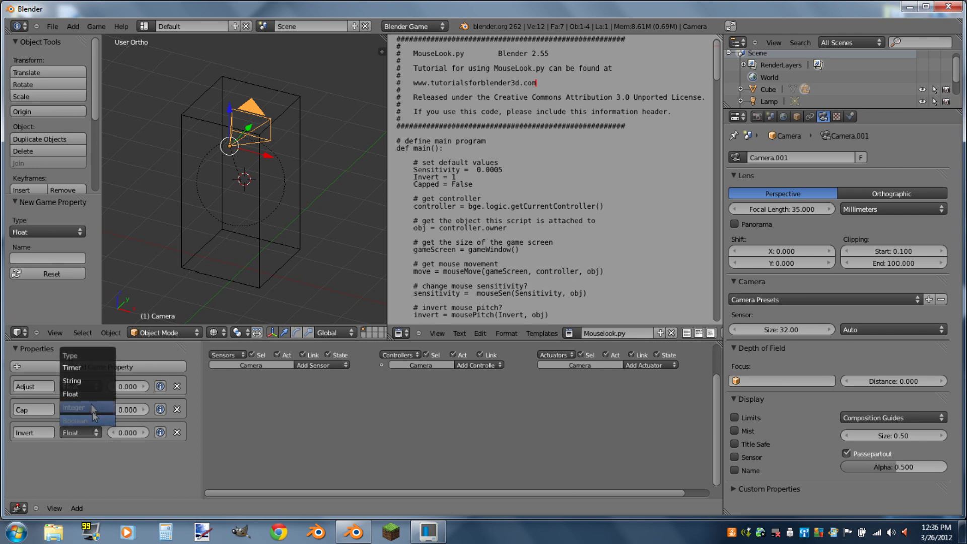
# - Change the Invert property to Boolean and enter 3.0 for Adjust and 90 for Cap
pyautogui.click(90, 415)
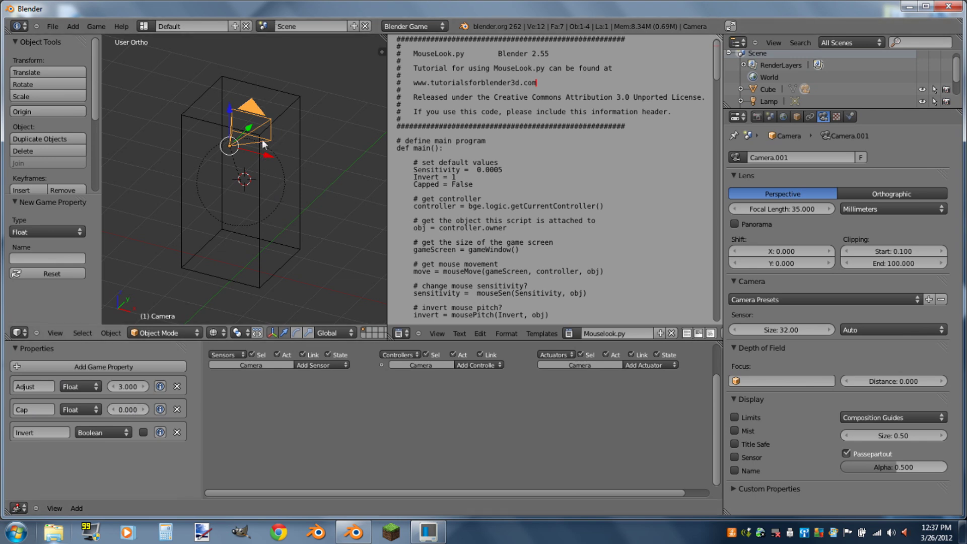
pyautogui.moveTo(255, 262); pyautogui.dragTo(250, 87, button='middle')
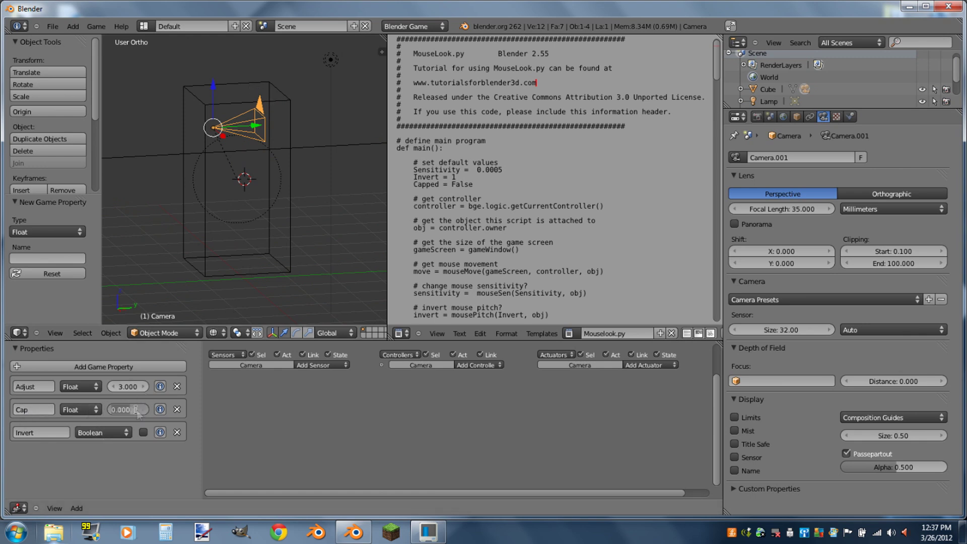
pyautogui.write('90')
pyautogui.press('Return')
pyautogui.scroll(-3, 297, 182)
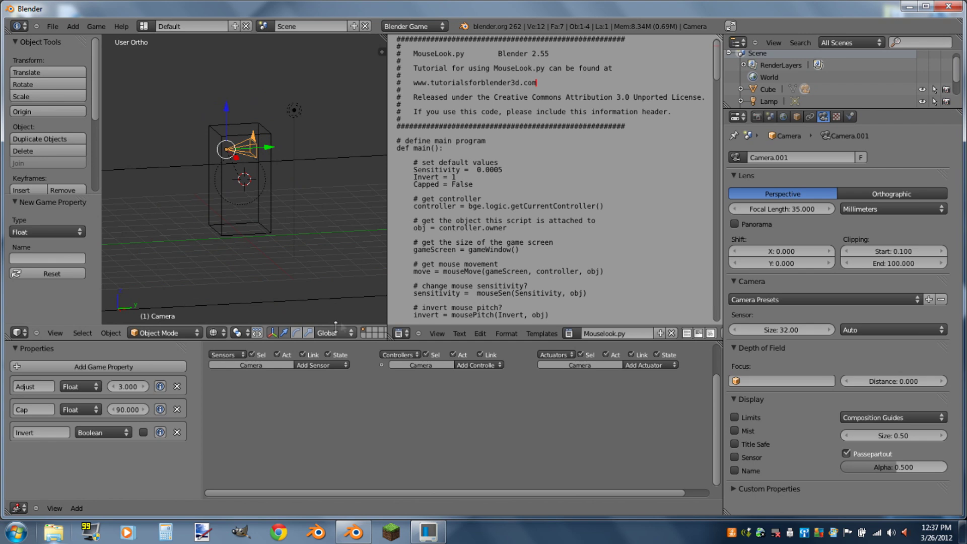
pyautogui.click(330, 365)
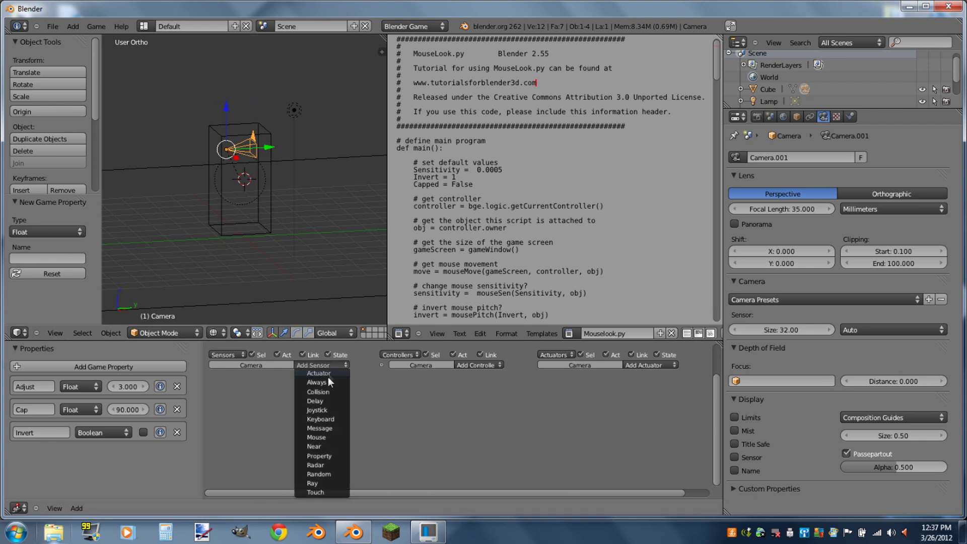
# - Add a Mouse sensor responding to Movement, name it MouseLook, and collapse it
pyautogui.click(329, 439)
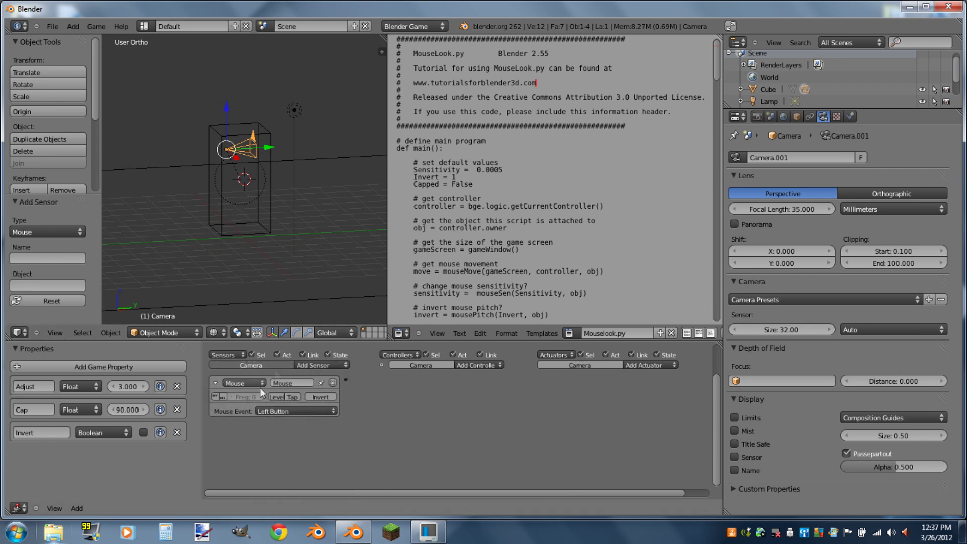
pyautogui.click(283, 412)
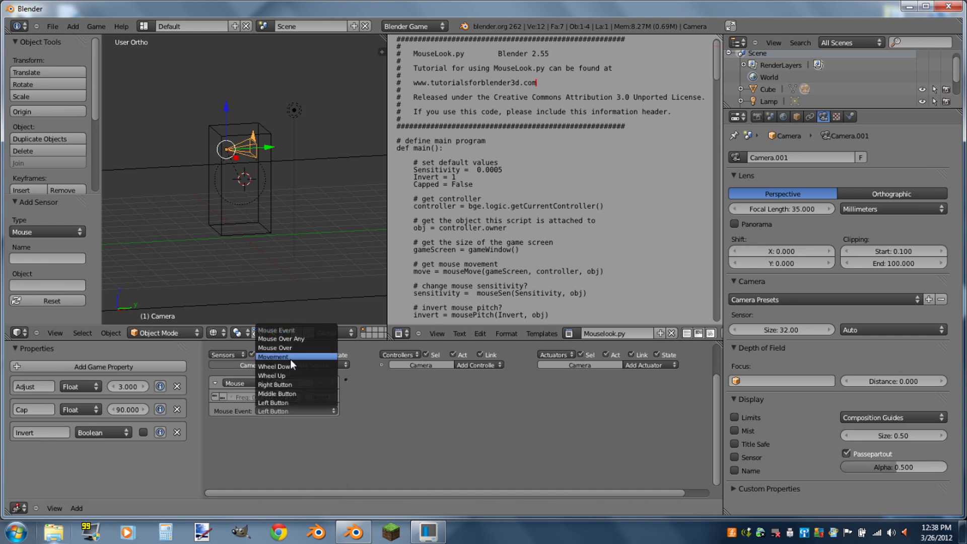
pyautogui.click(291, 357)
pyautogui.click(296, 384)
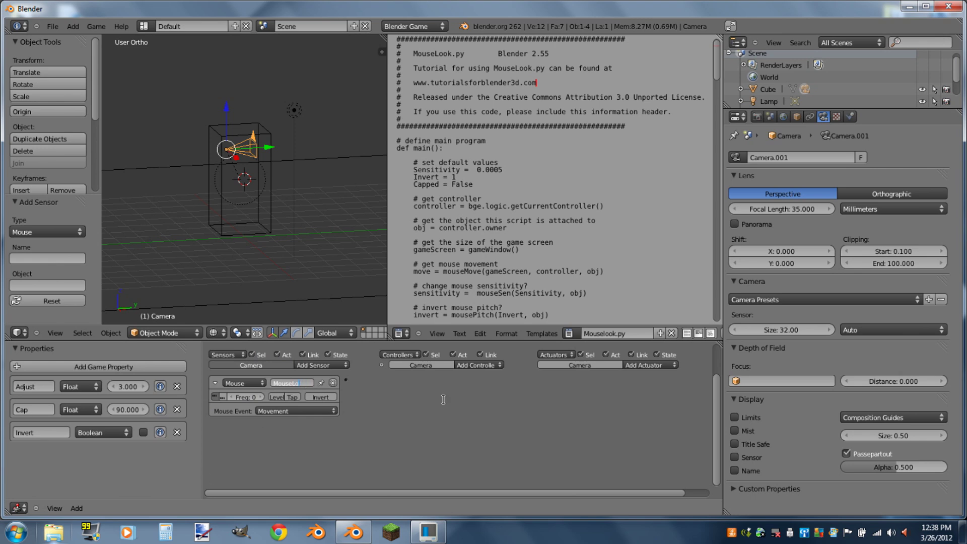
pyautogui.press('Return')
pyautogui.click(214, 384)
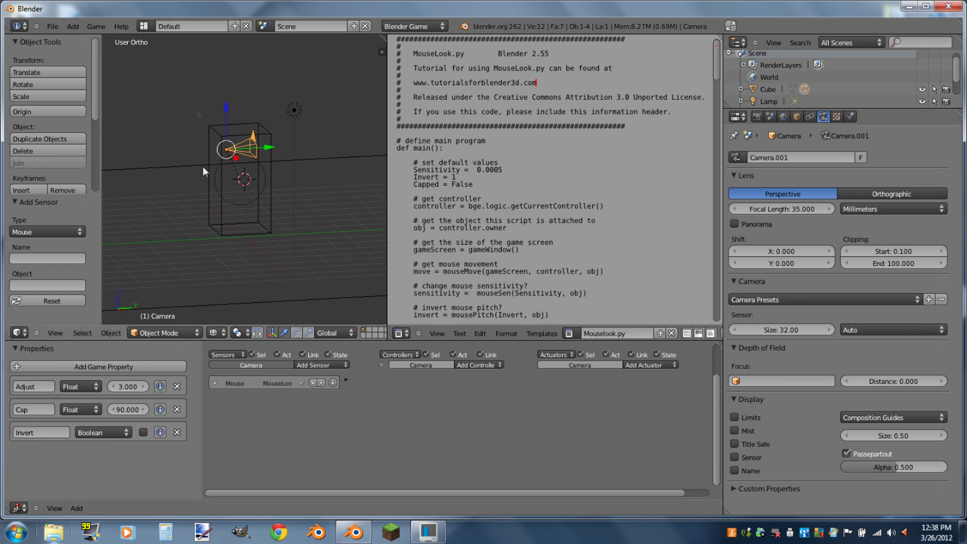
# - Add a Python controller linked from the MouseLook sensor that runs Mouselook.py
pyautogui.click(475, 366)
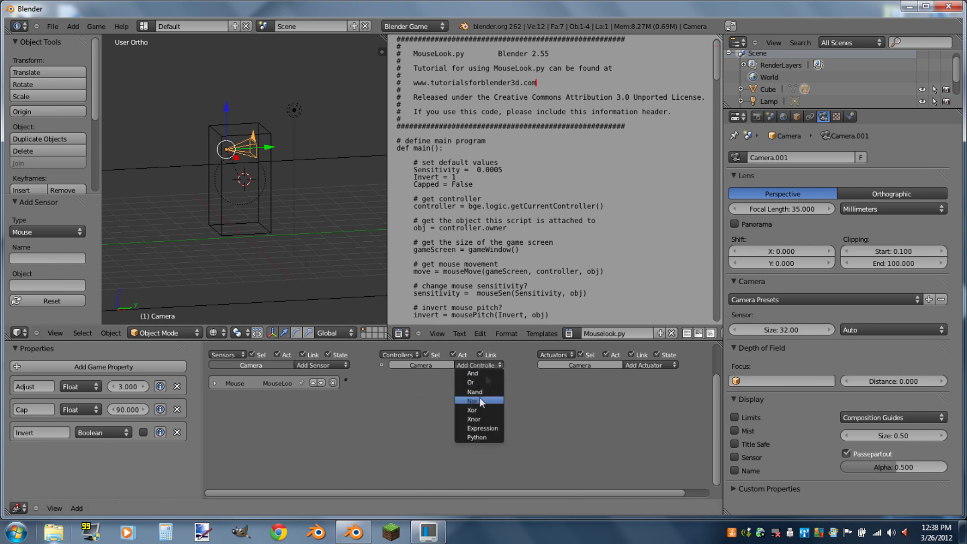
pyautogui.click(491, 438)
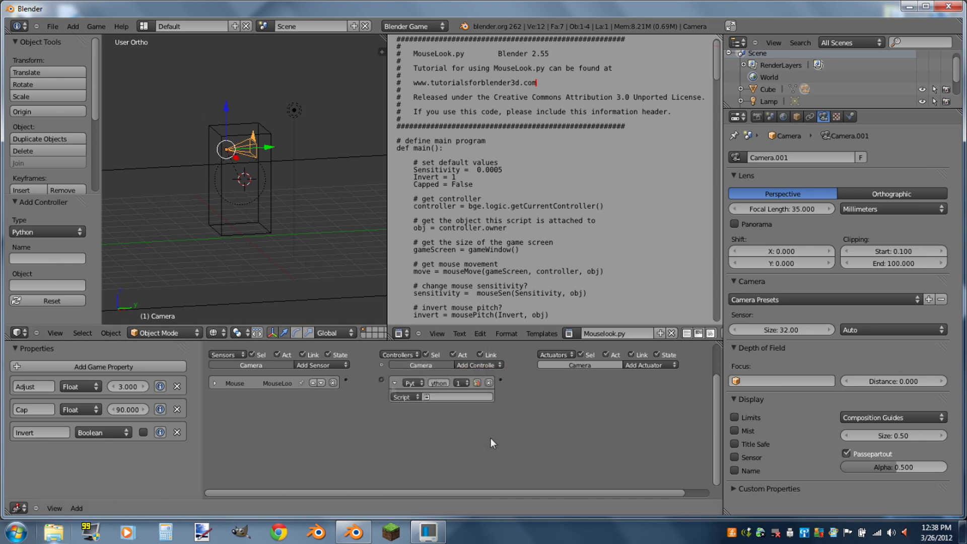
pyautogui.moveTo(381, 378); pyautogui.dragTo(382, 378)
pyautogui.click(477, 397)
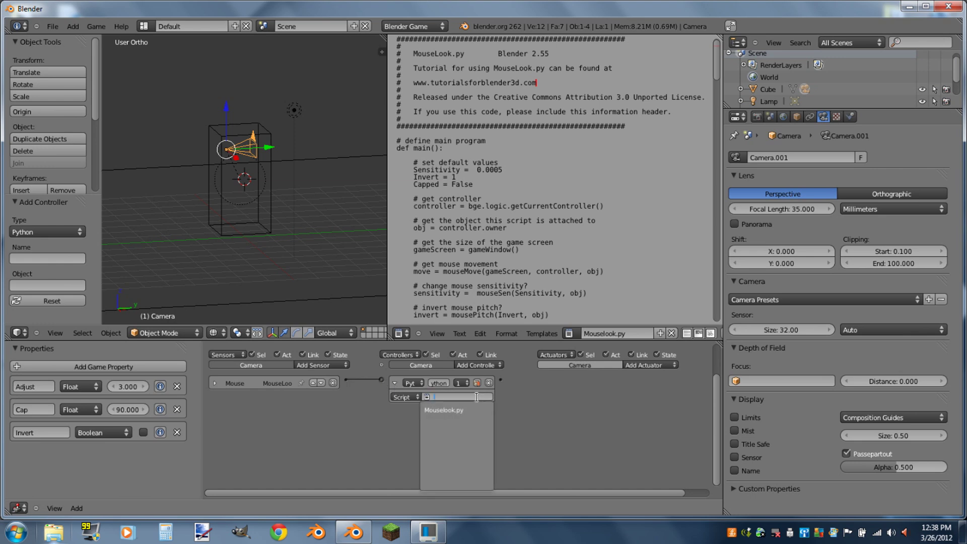
pyautogui.click(454, 410)
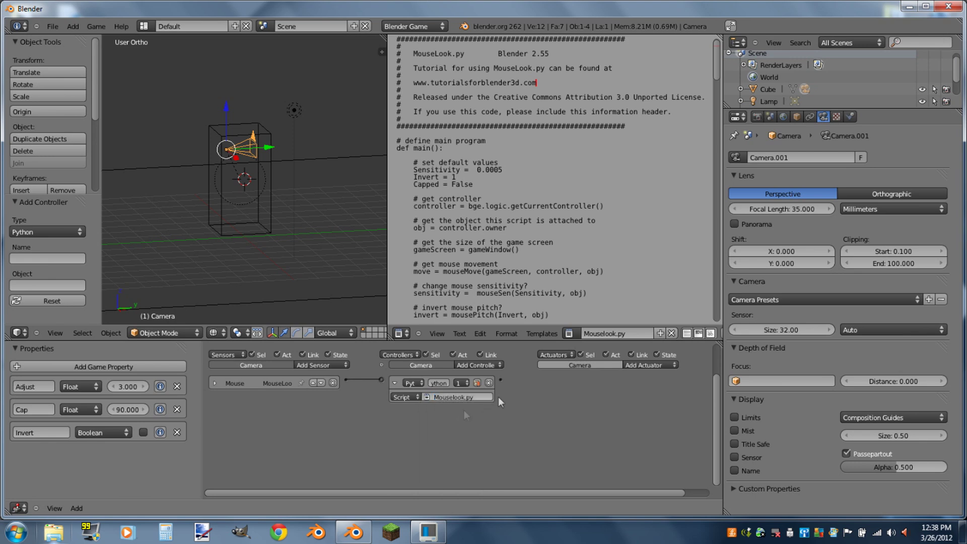
pyautogui.click(655, 365)
# - Add a Motion actuator named UpDown, linked from the Python controller
pyautogui.click(665, 293)
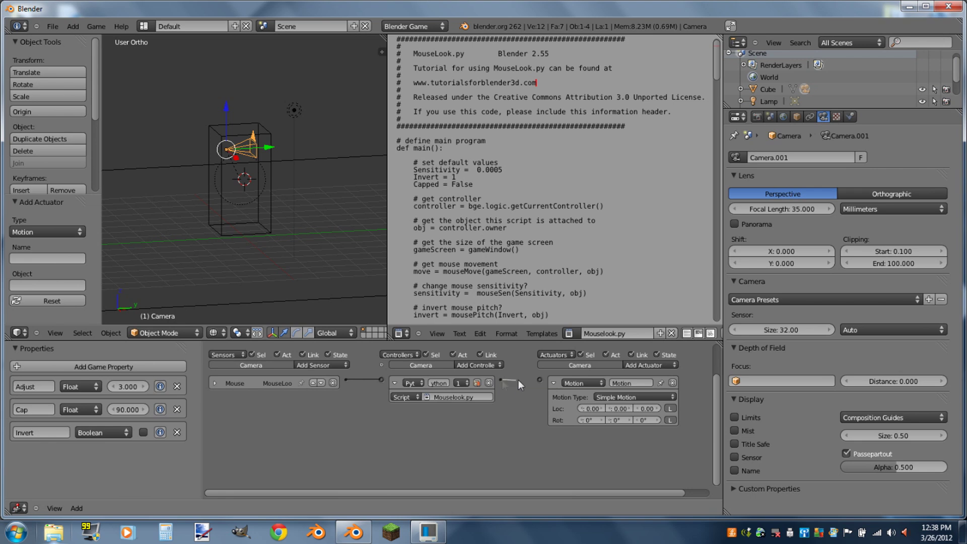
pyautogui.moveTo(542, 380); pyautogui.dragTo(541, 380)
pyautogui.click(631, 383)
pyautogui.press('BackSpace')
pyautogui.write('UpDown')
pyautogui.press('Return')
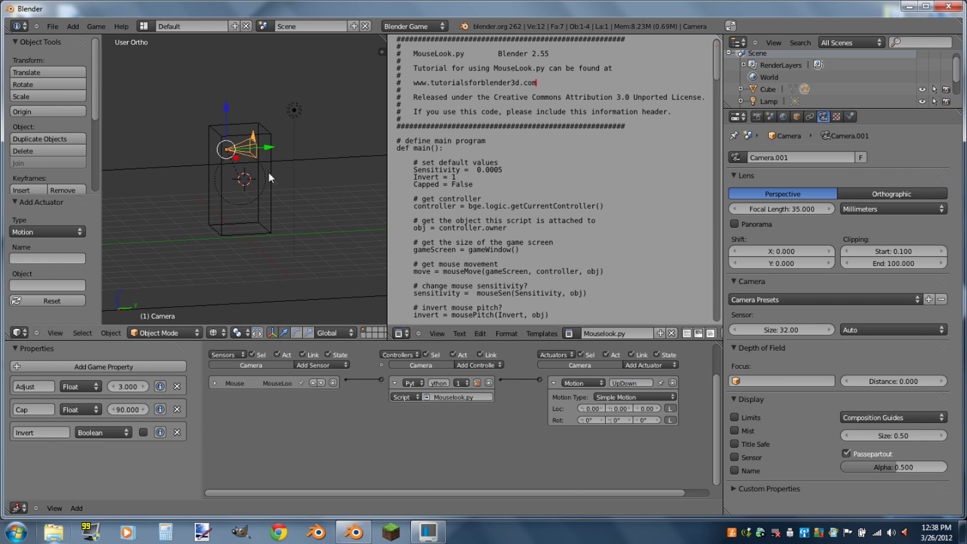
# - Add the Cube to the selection alongside the camera, making the Cube active
pyautogui.keyDown('shift'); pyautogui.rightClick(271, 176); pyautogui.keyUp('shift')
pyautogui.keyDown('shift'); pyautogui.rightClick(244, 149); pyautogui.keyUp('shift')
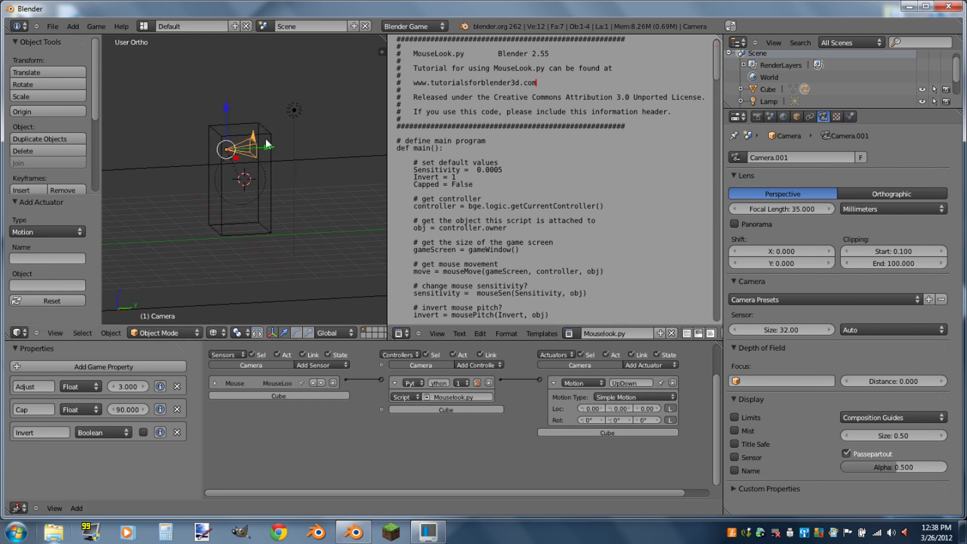
pyautogui.keyDown('shift'); pyautogui.rightClick(268, 132); pyautogui.keyUp('shift')
# - Give the Cube a Motion actuator named LeftRight, linked from the Python controller
pyautogui.click(649, 365)
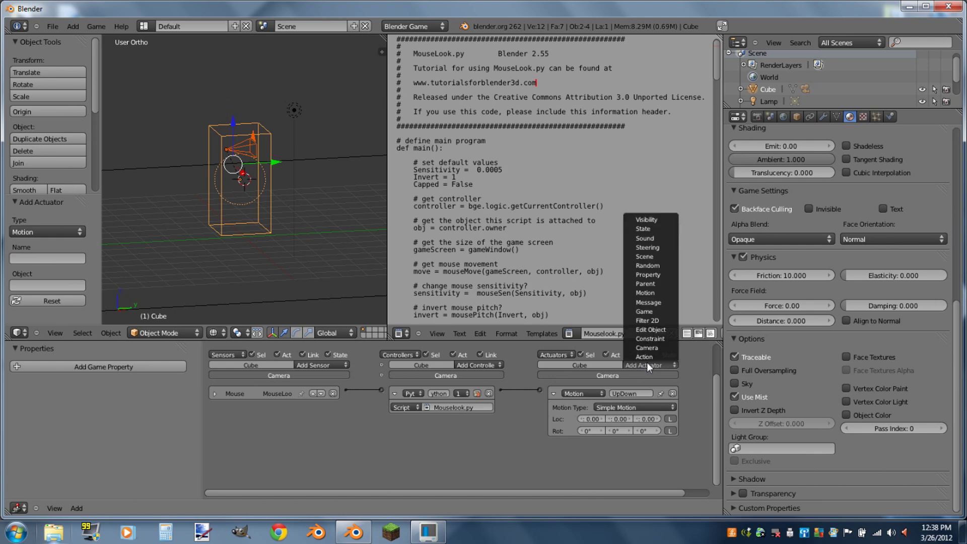
pyautogui.click(655, 292)
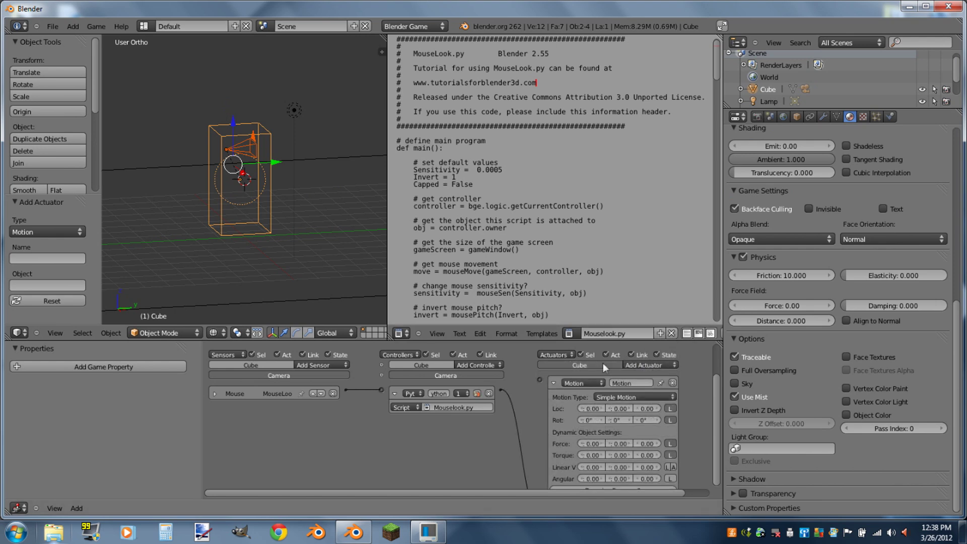
pyautogui.moveTo(501, 390); pyautogui.dragTo(540, 380)
pyautogui.click(627, 382)
pyautogui.press('BackSpace')
pyautogui.write('LeftRight')
pyautogui.press('Return')
# - Collapse the LeftRight and UpDown actuators, then play the game from the camera view
pyautogui.click(554, 384)
pyautogui.click(554, 414)
pyautogui.press('KP_0')
pyautogui.press('p')
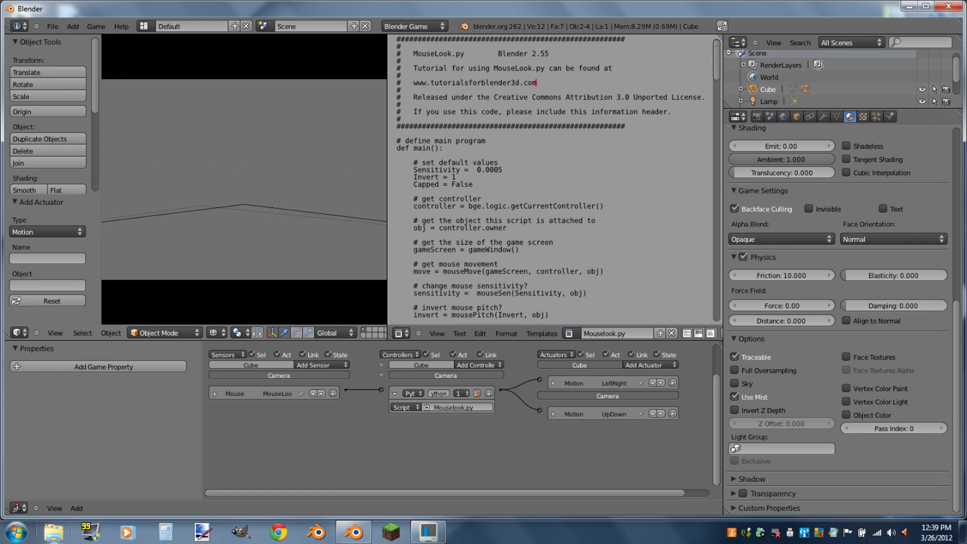
# - Stop the game and switch viewport shading from Solid to Textured
pyautogui.press('Escape')
pyautogui.click(213, 332)
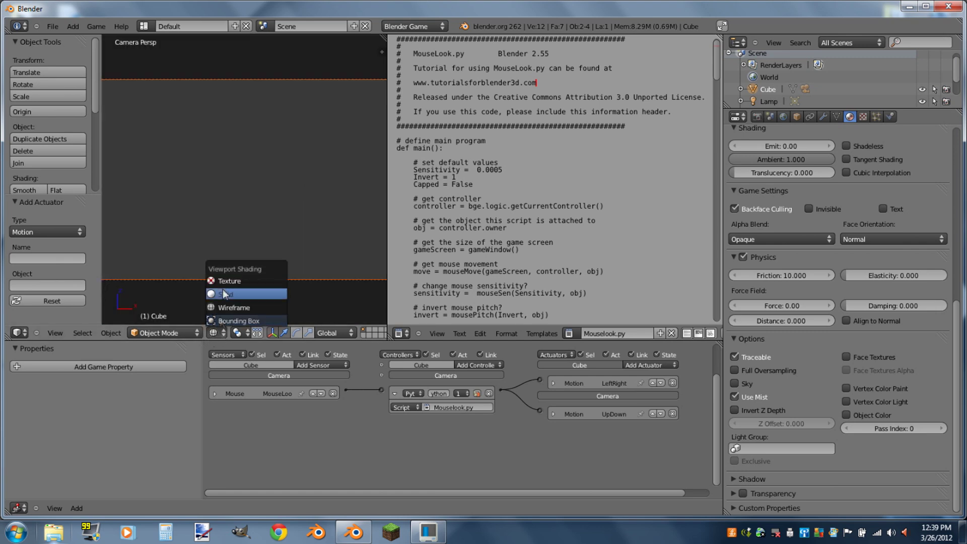
pyautogui.click(234, 297)
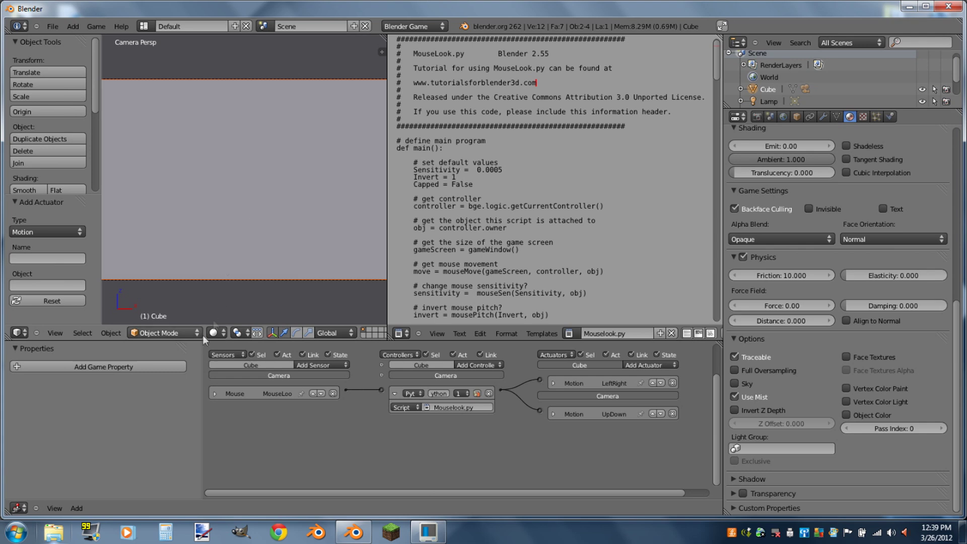
pyautogui.click(213, 332)
pyautogui.click(227, 281)
# - Play the game again, stop it, and leave the camera view
pyautogui.press('p')
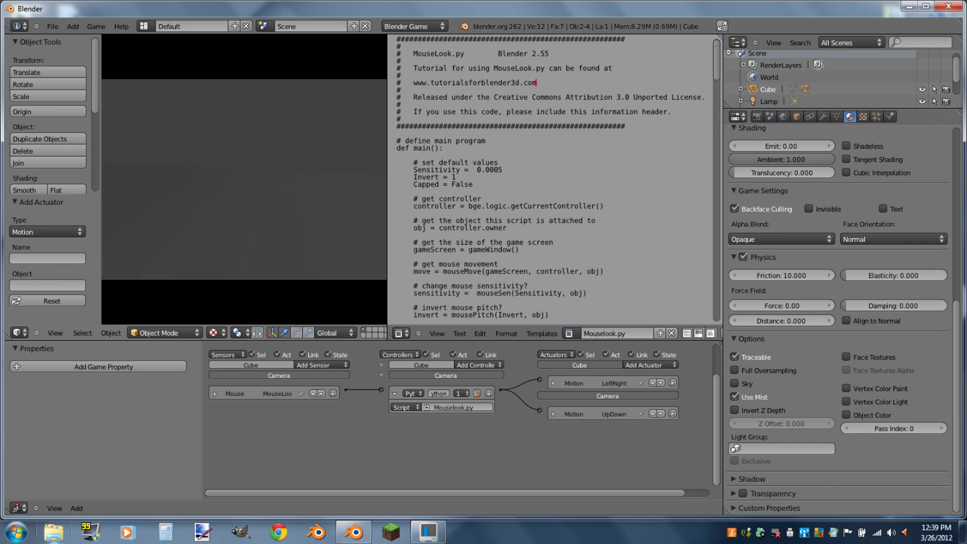
pyautogui.press('Escape')
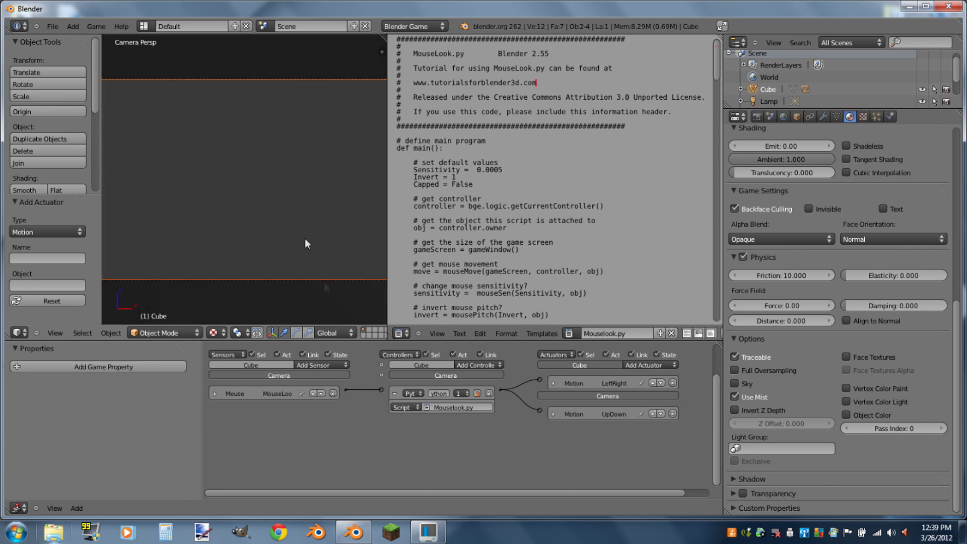
pyautogui.press('KP_0')
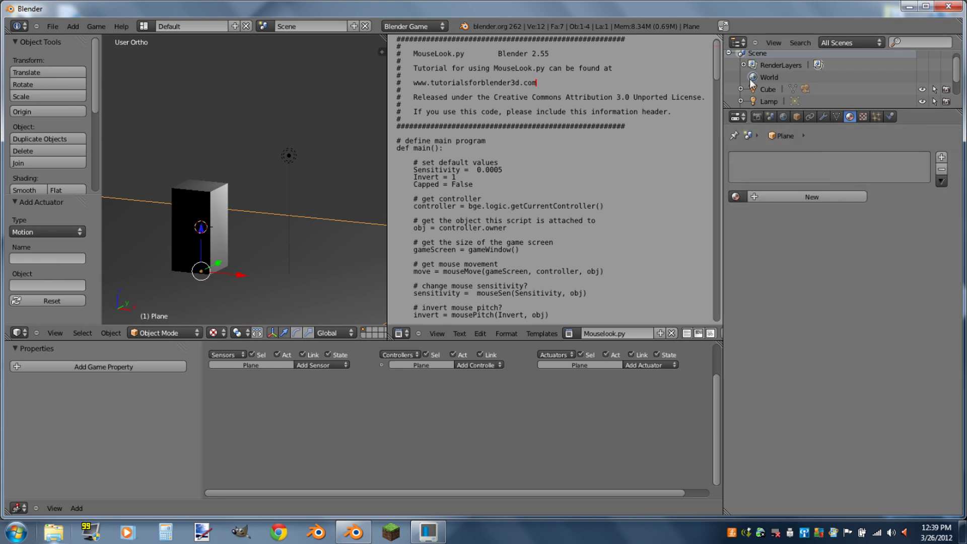
# - Give the plane new material Material.001 with green diffuse colour (R 0.121, G 0.800, B 0.000)
pyautogui.moveTo(237, 229); pyautogui.dragTo(335, 228, button='middle')
pyautogui.scroll(-2, 335, 228)
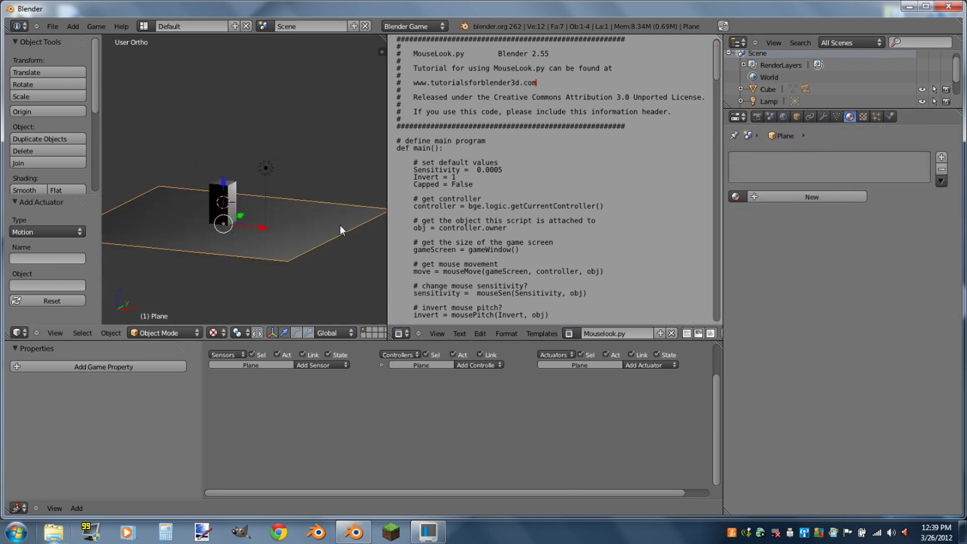
pyautogui.click(820, 197)
pyautogui.click(781, 345)
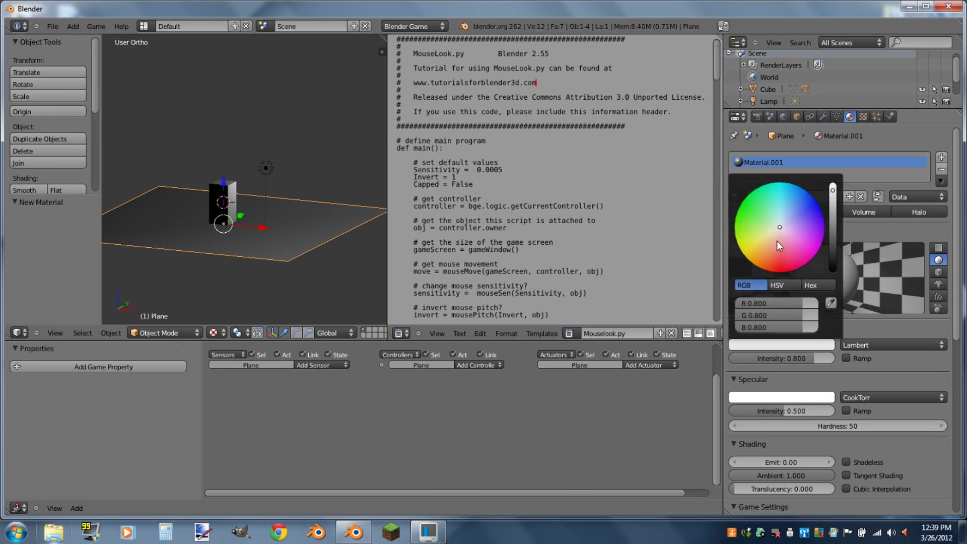
pyautogui.click(737, 211)
pyautogui.moveTo(721, 203)
pyautogui.mouseDown()
pyautogui.moveTo(706, 218)
pyautogui.moveTo(709, 201)
pyautogui.mouseUp()
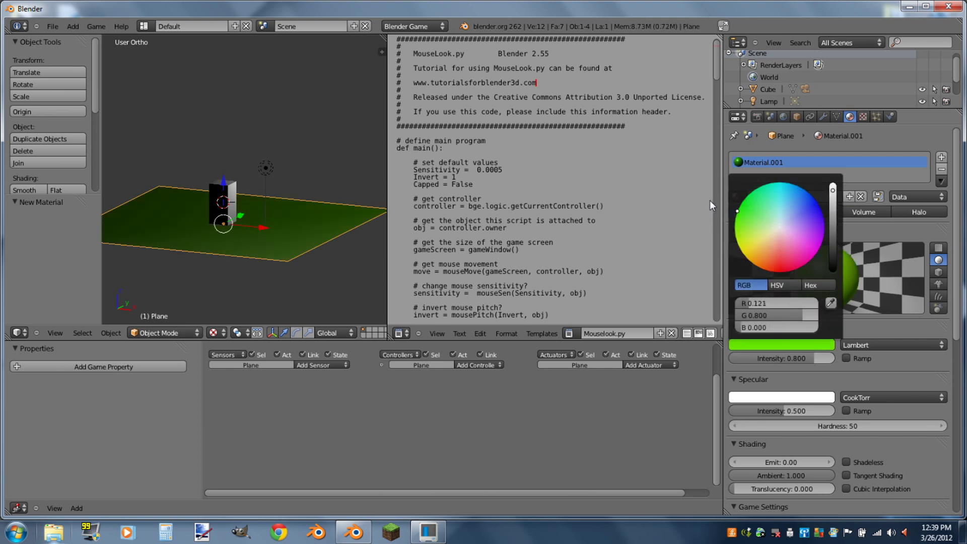
pyautogui.press('KP_0')
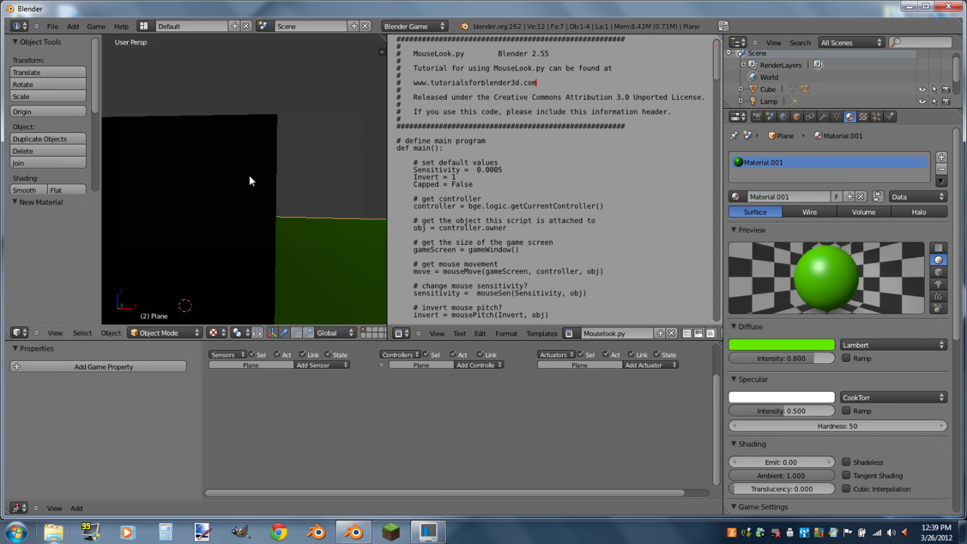
# - Play the game twice to check the green ground, then select the Camera and leave camera view
pyautogui.press('p')
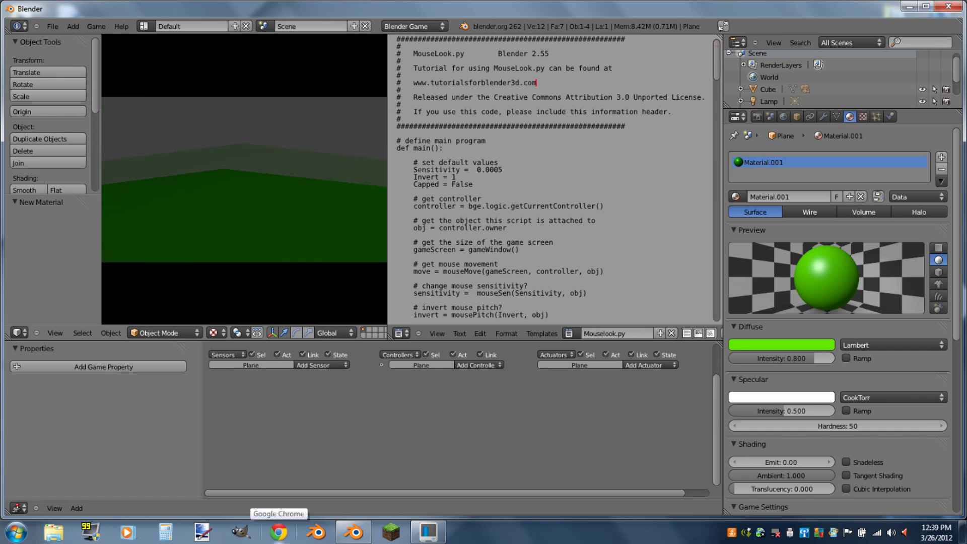
pyautogui.press('Escape')
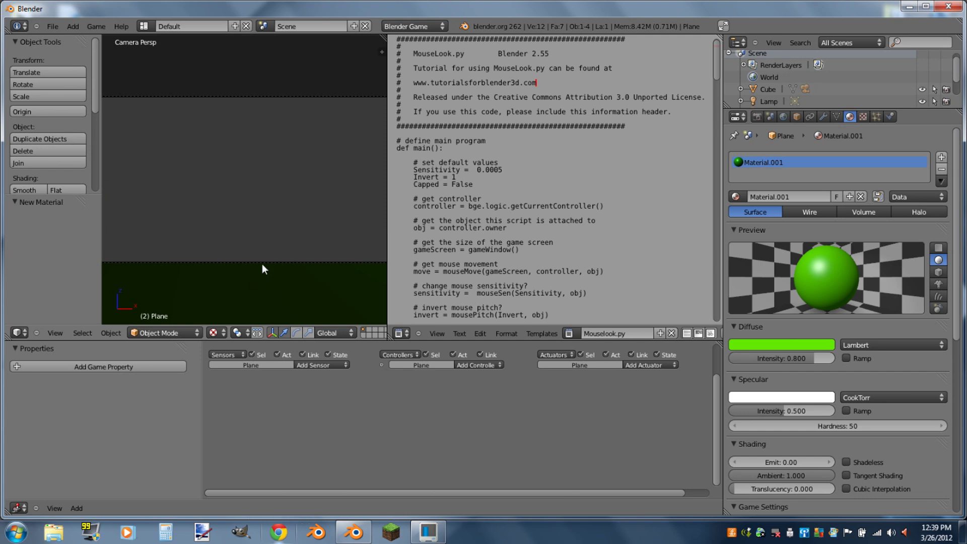
pyautogui.press('p')
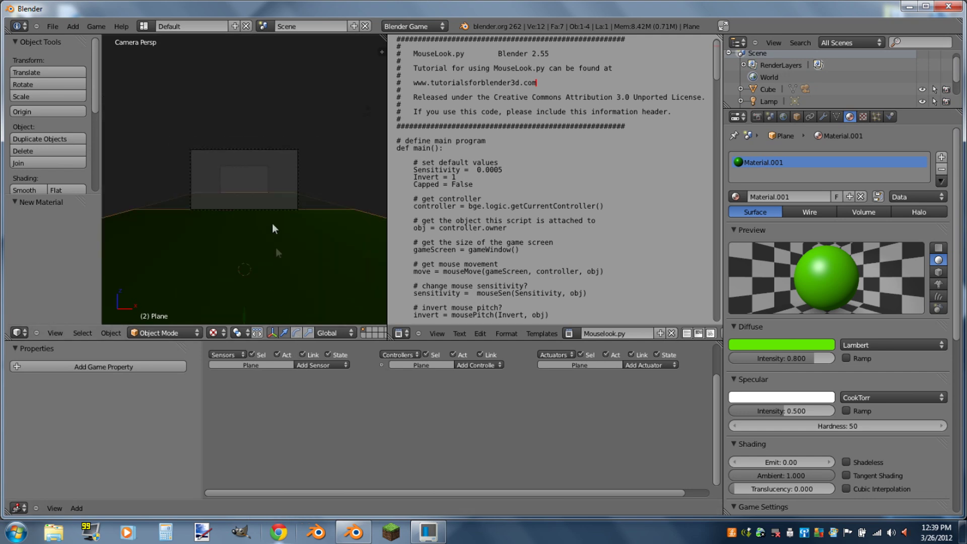
pyautogui.rightClick(330, 209)
pyautogui.press('KP_0')
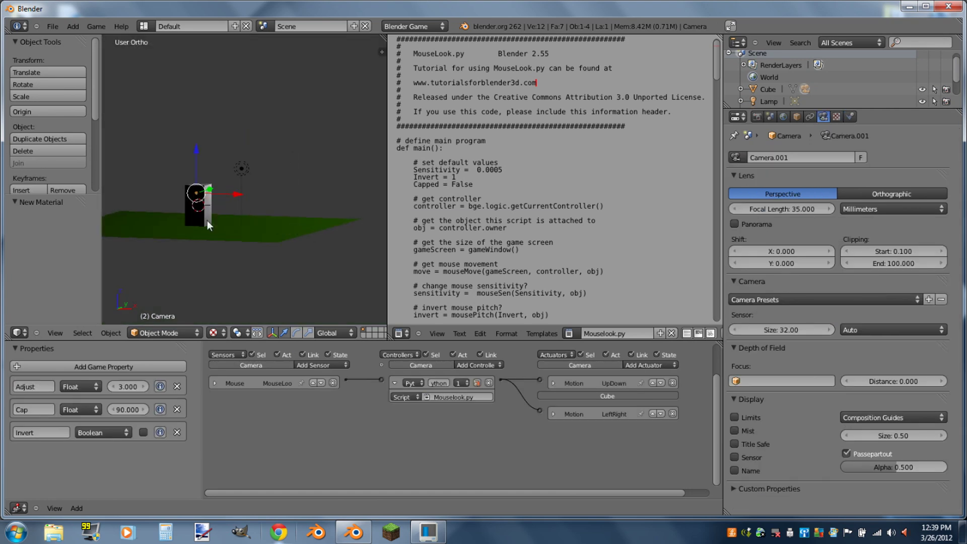
# - Select the Cube, frame the camera view, collapse the Python controller, and uncheck Link on Sensors and Controllers
pyautogui.rightClick(207, 221)
pyautogui.press('KP_0')
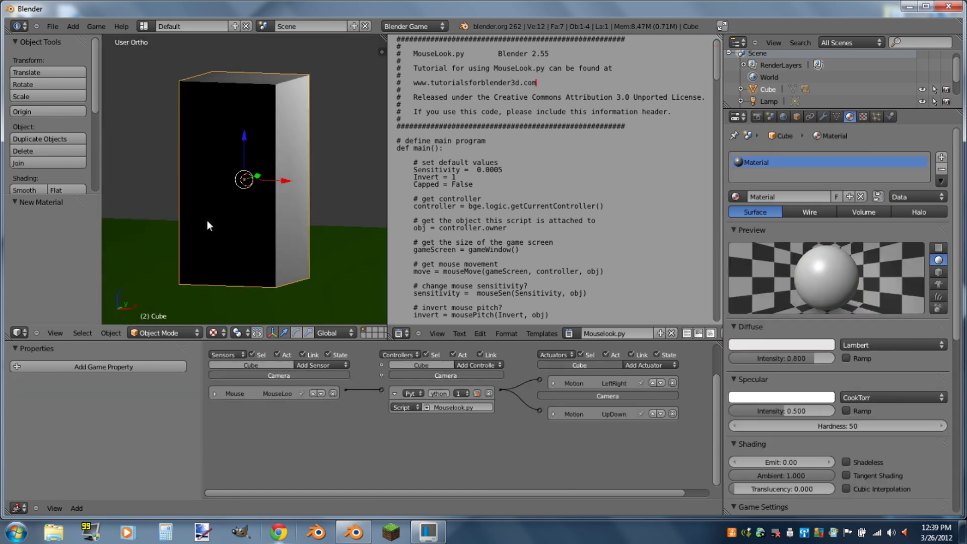
pyautogui.press('Home')
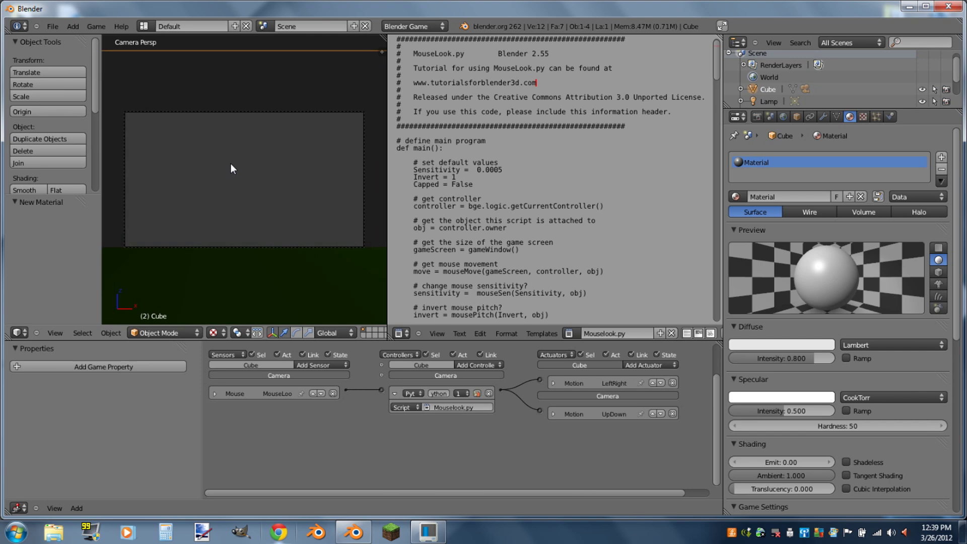
pyautogui.click(395, 393)
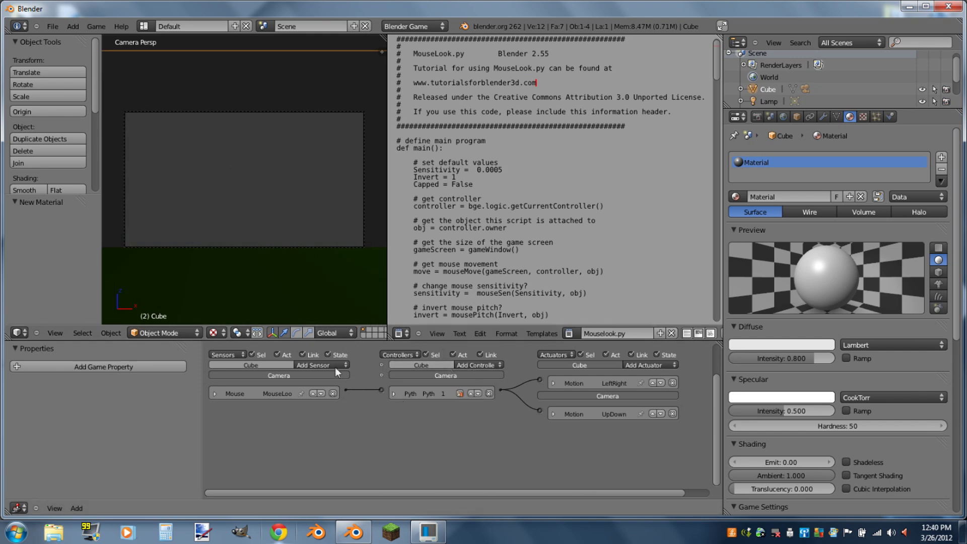
pyautogui.click(302, 354)
pyautogui.click(479, 355)
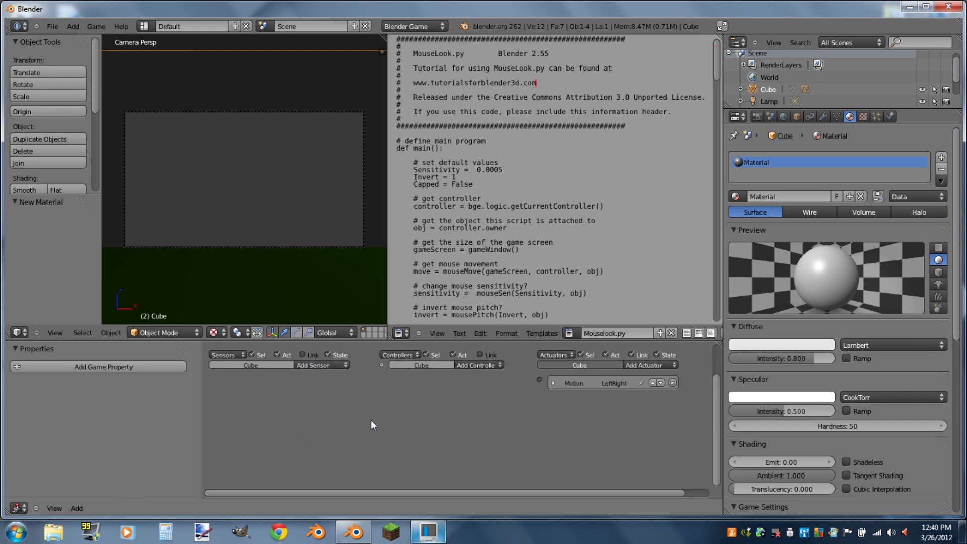
# - Add a Keyboard sensor to the Cube, name it Forward, and collapse it
pyautogui.click(316, 367)
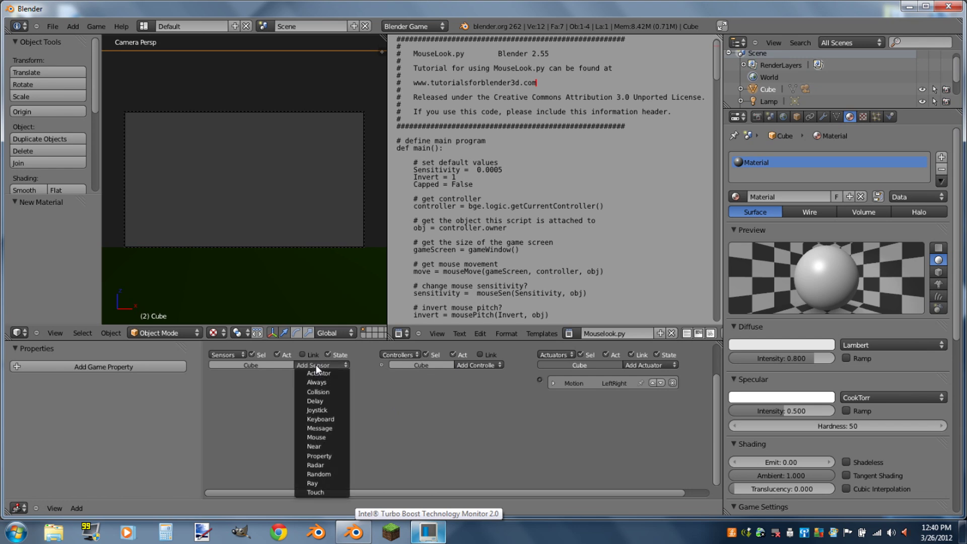
pyautogui.click(320, 419)
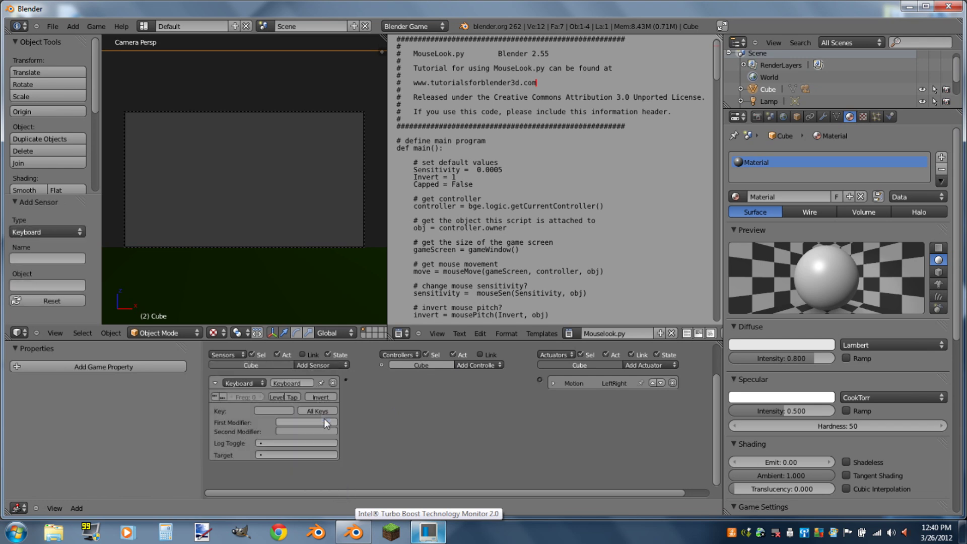
pyautogui.click(282, 383)
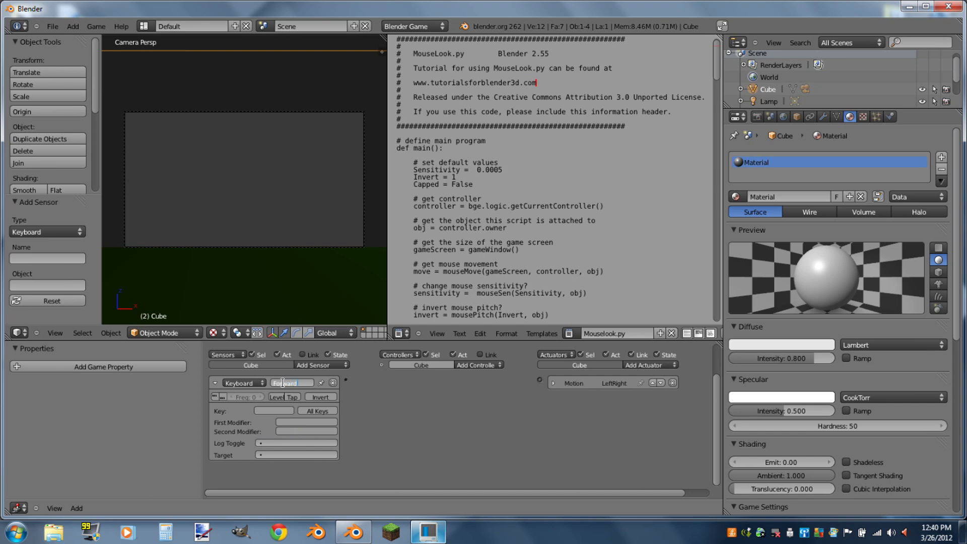
pyautogui.press('Return')
pyautogui.click(216, 383)
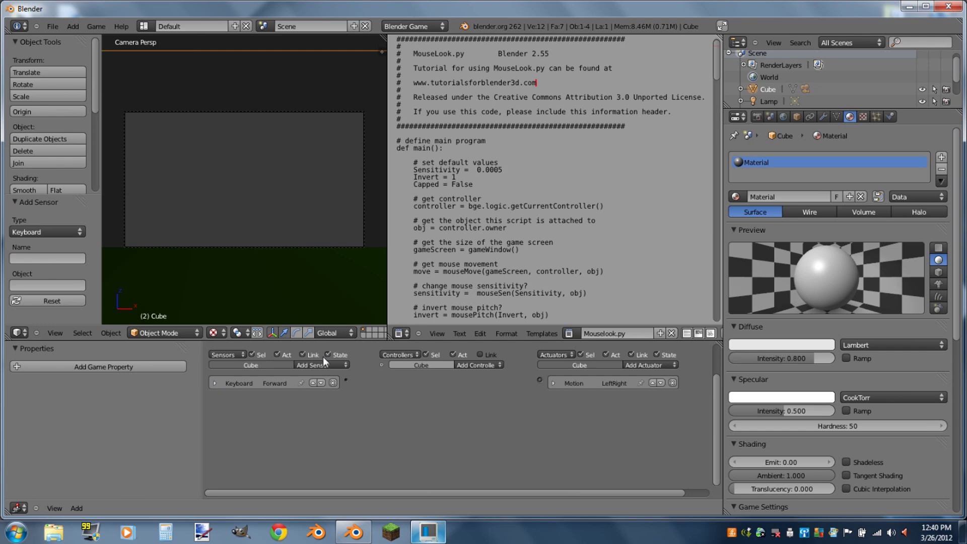